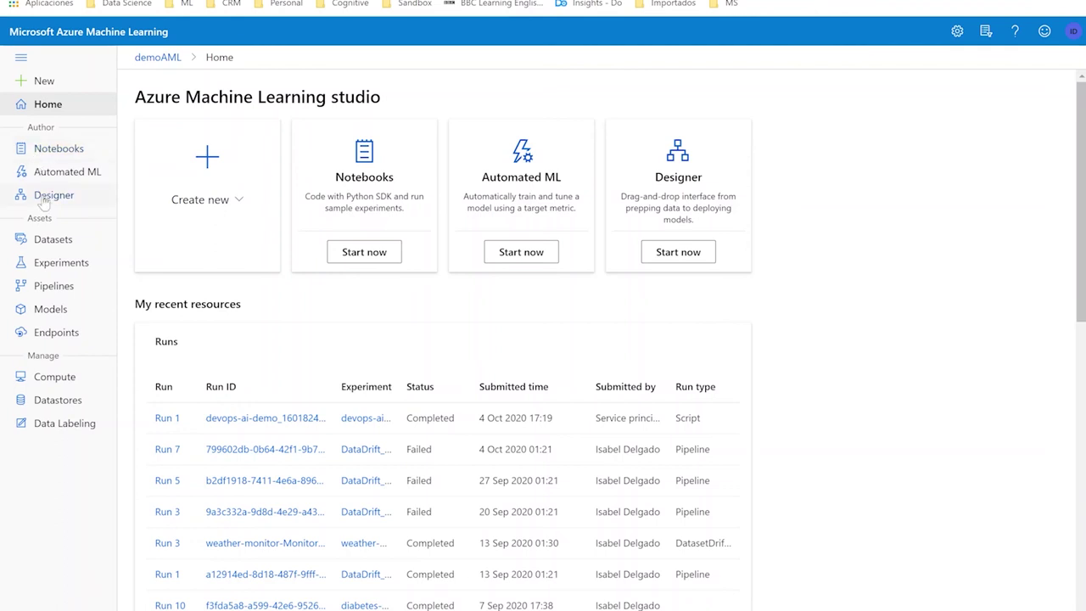
- Open the batch inference draft of the automobile price regression in Designer and examine its available datasets and pipeline modules
left_click(45, 200)
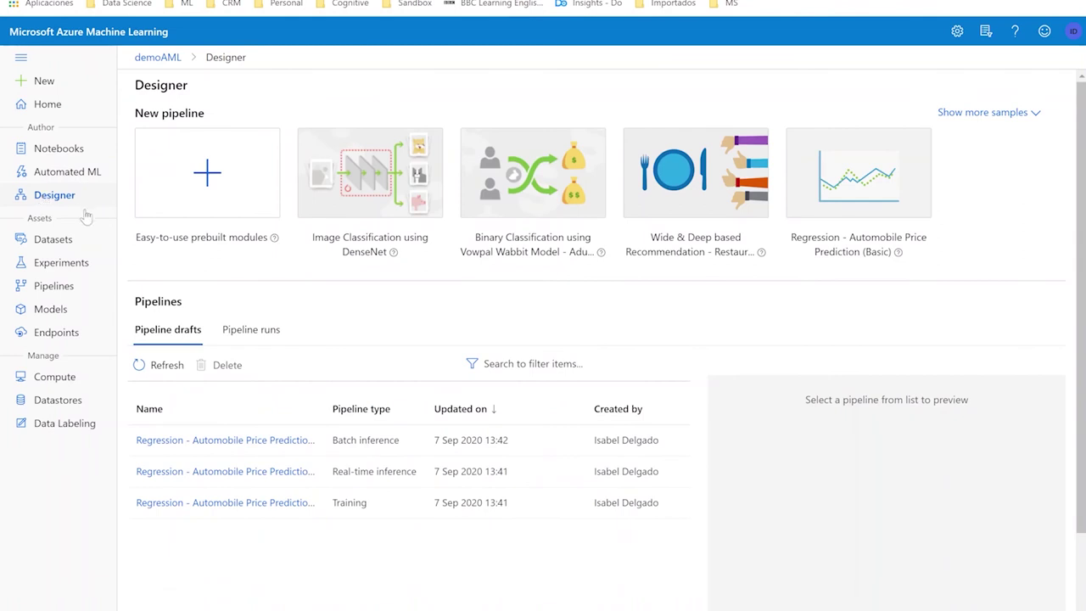
left_click(230, 440)
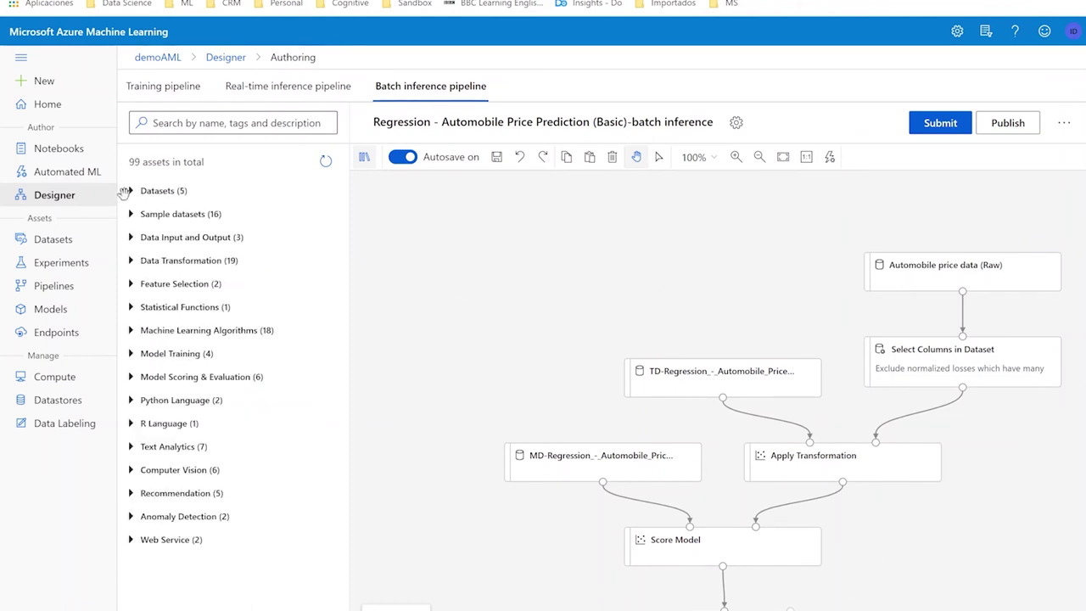
left_click(135, 195)
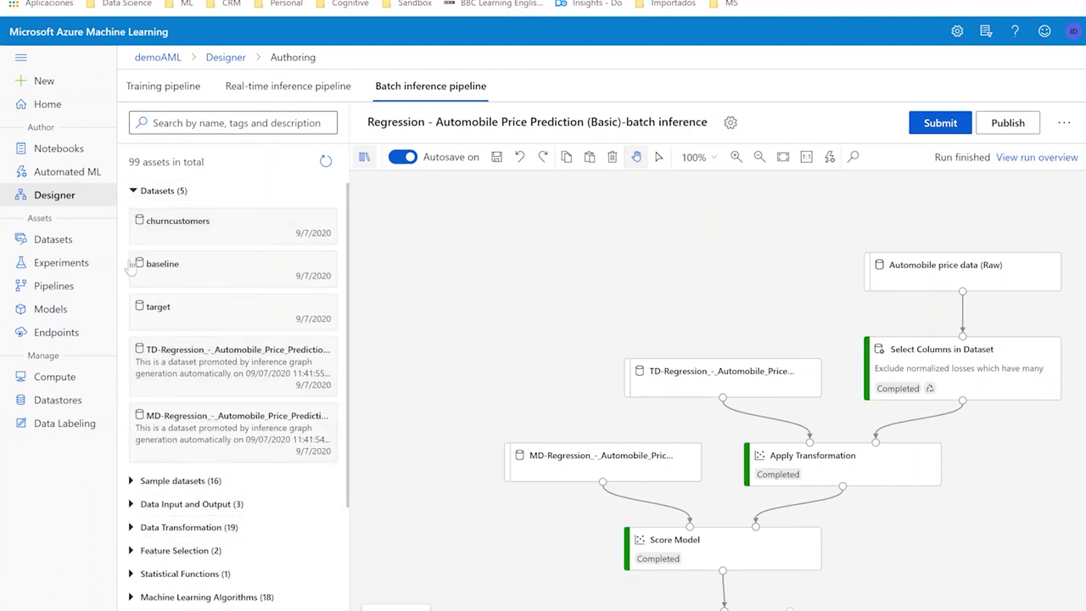
mouse_move(206, 242)
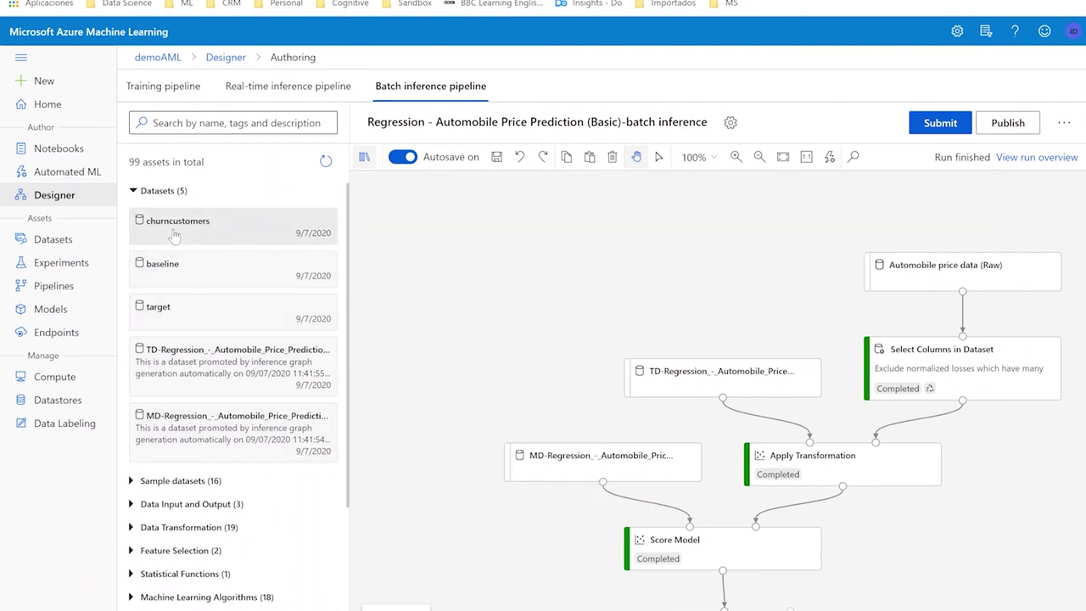
mouse_move(174, 236)
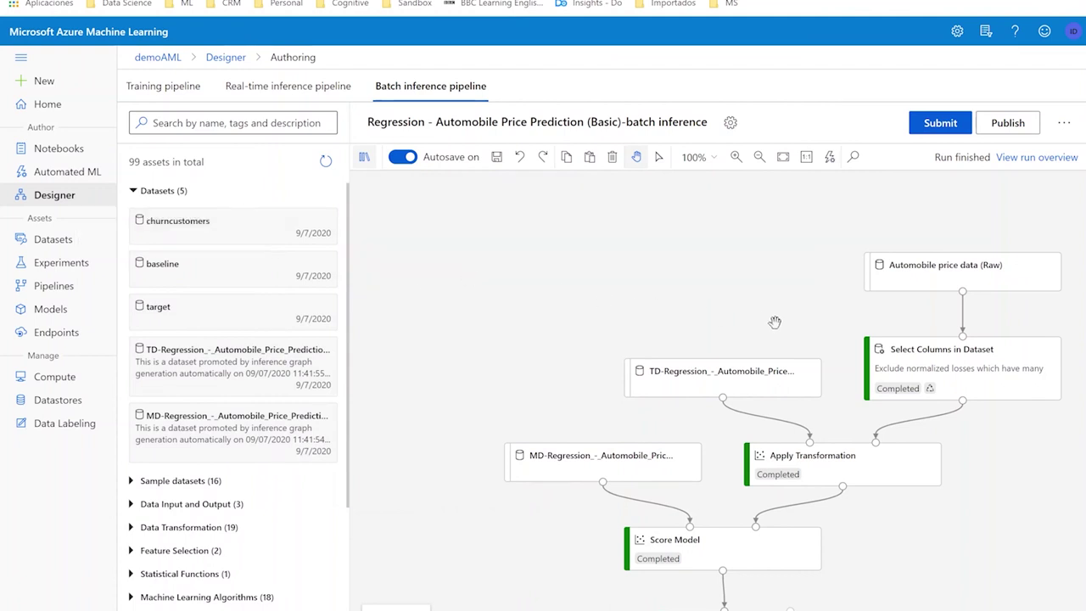
scroll(805, 345, "down", 1)
scroll(805, 344, "down", 3)
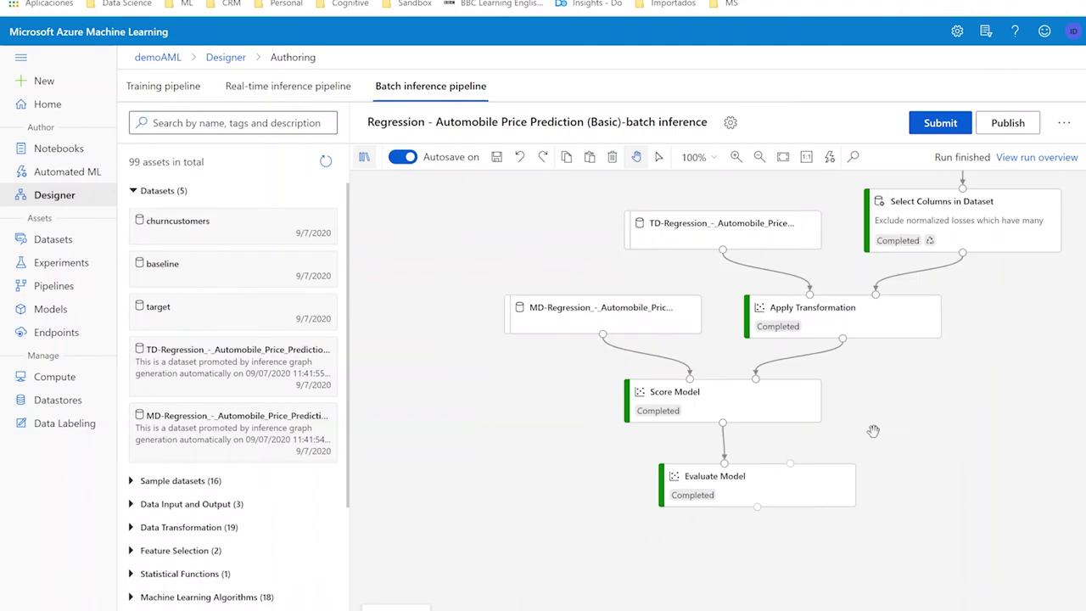
- Visualize the Score Model module's scored dataset, examine the price column's statistics and histogram, and close the visualization
left_click(679, 388)
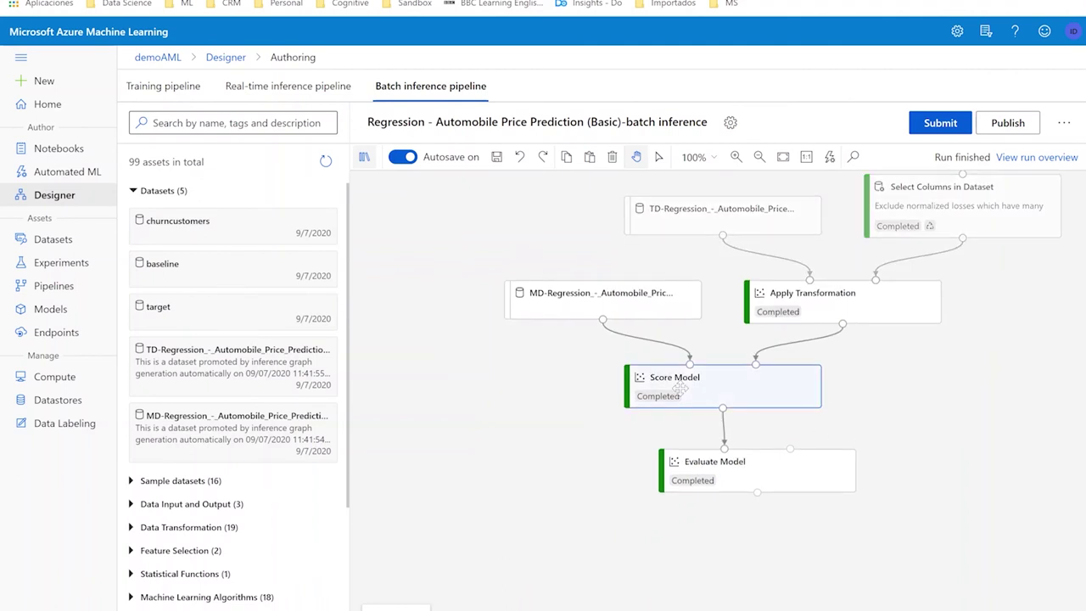
right_click(680, 388)
mouse_move(635, 489)
left_click(703, 484)
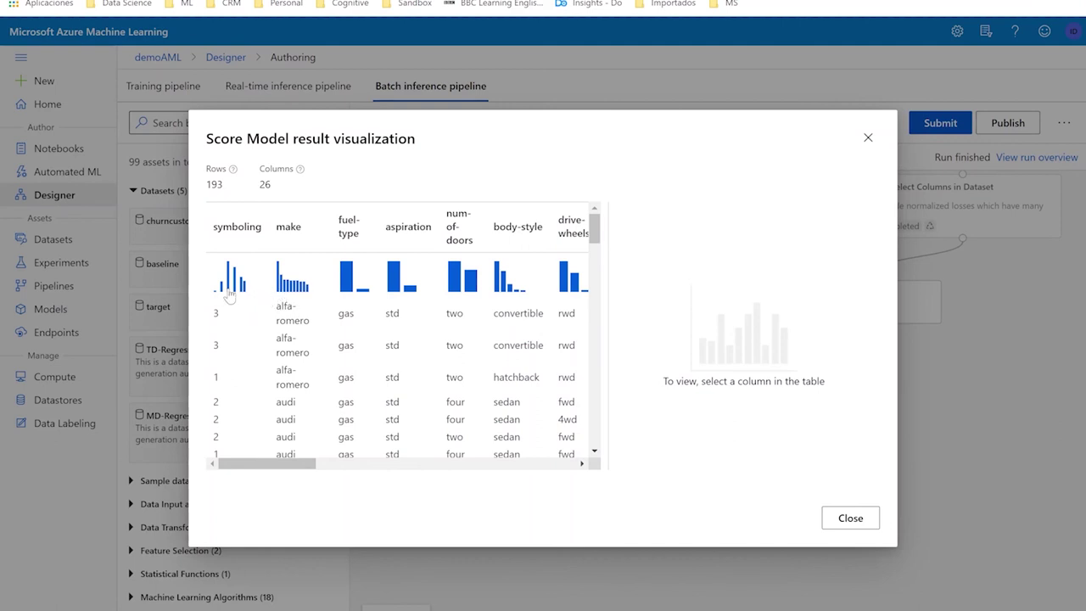
left_click_drag(296, 469, 590, 458)
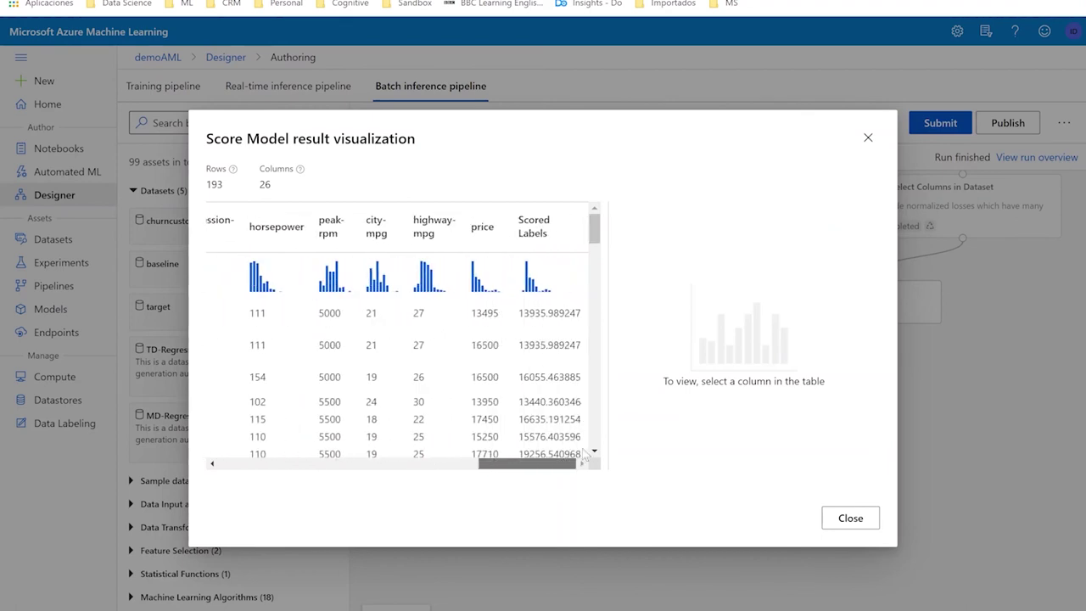
left_click(490, 246)
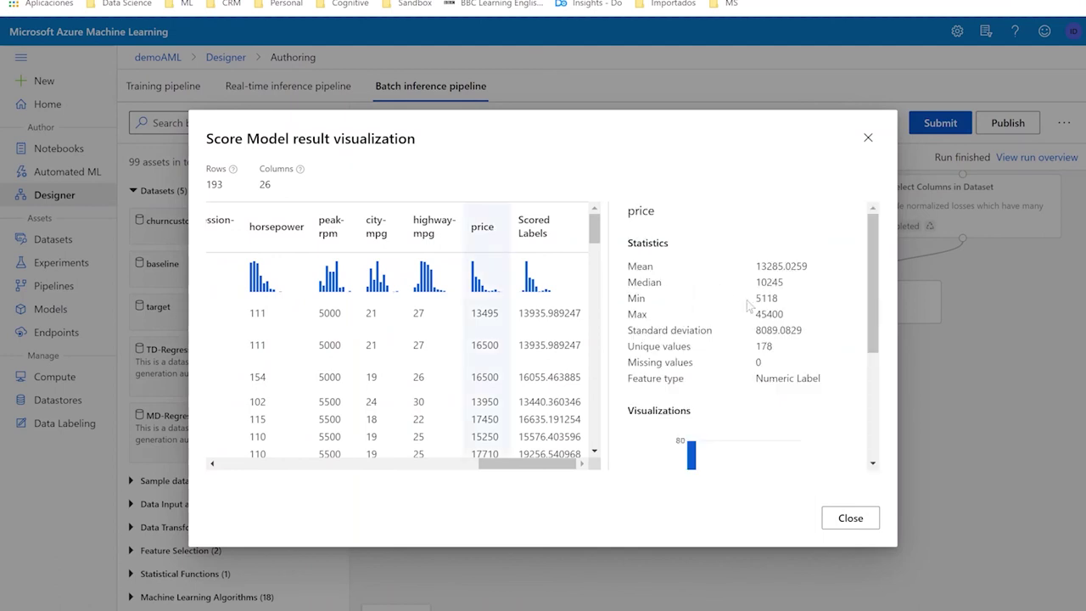
left_click_drag(874, 271, 879, 375)
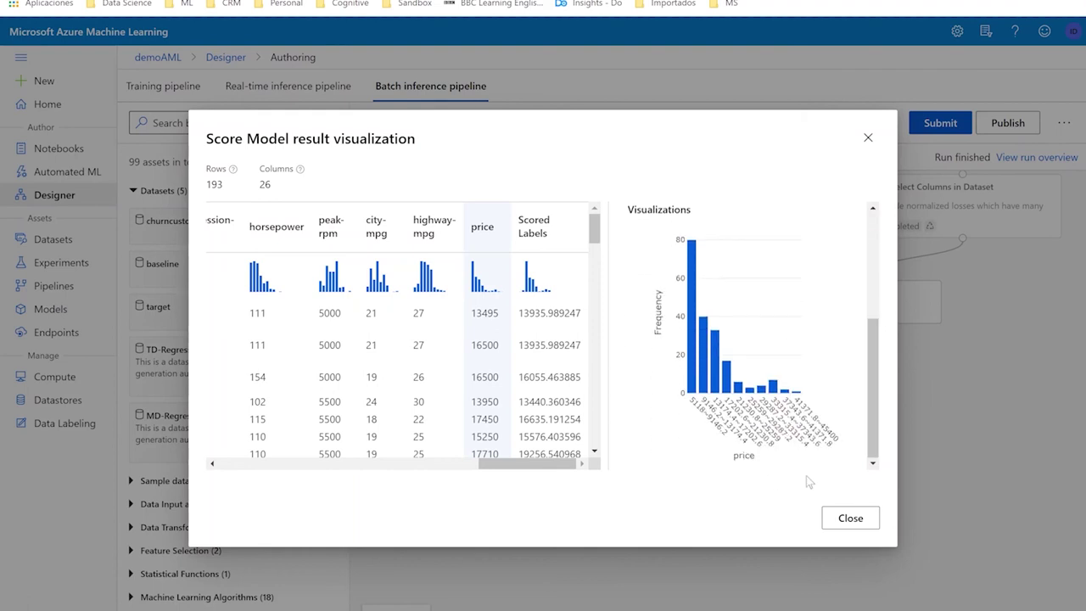
left_click(867, 524)
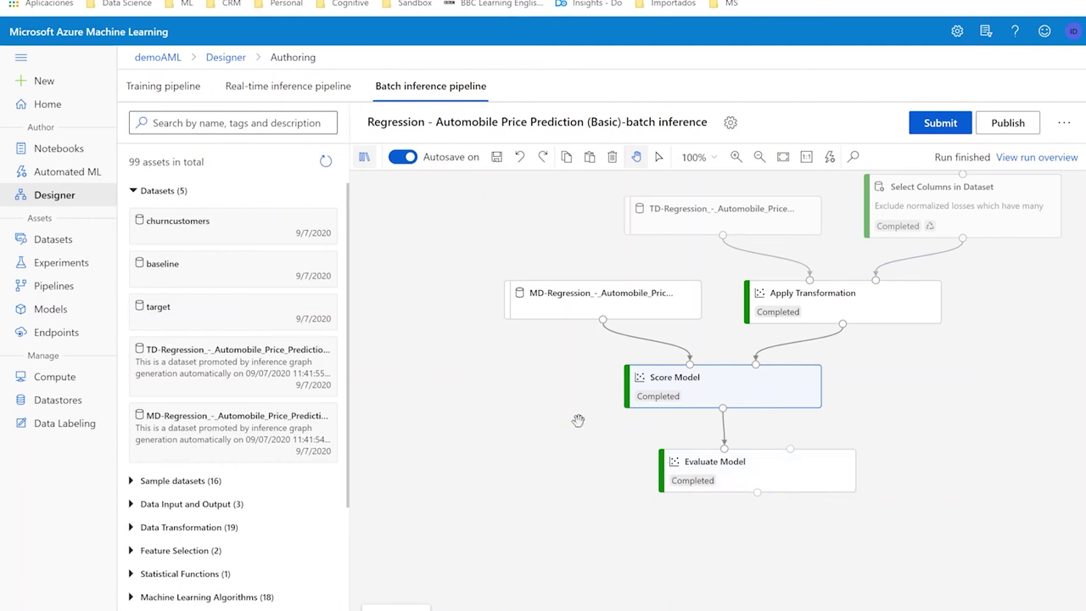
- Open the AutoMLChurn run in Automated ML and review the list of trained models with their accuracy
left_click(69, 172)
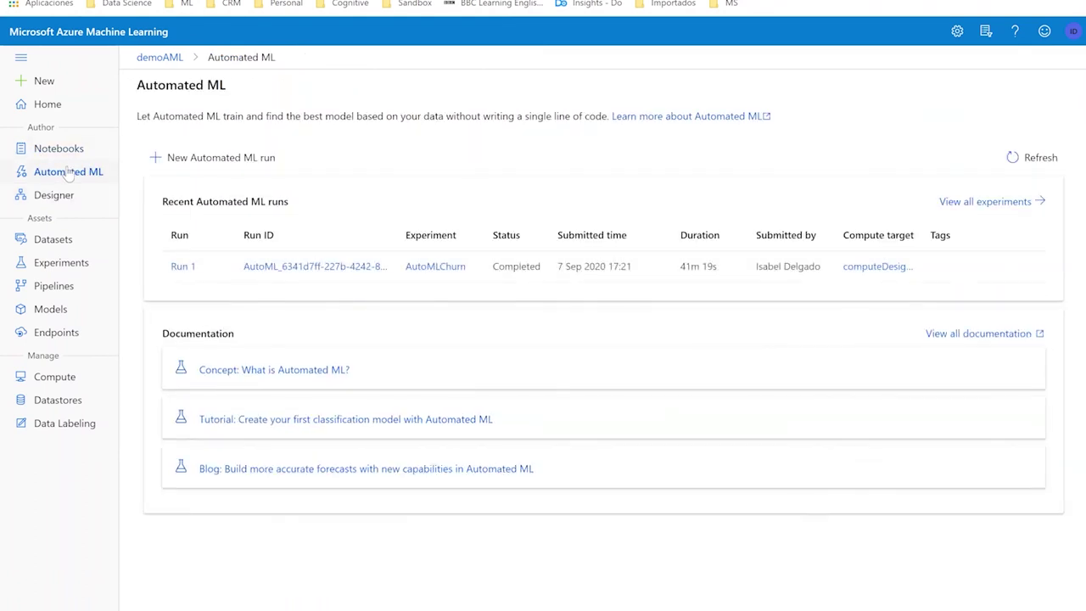
left_click(267, 273)
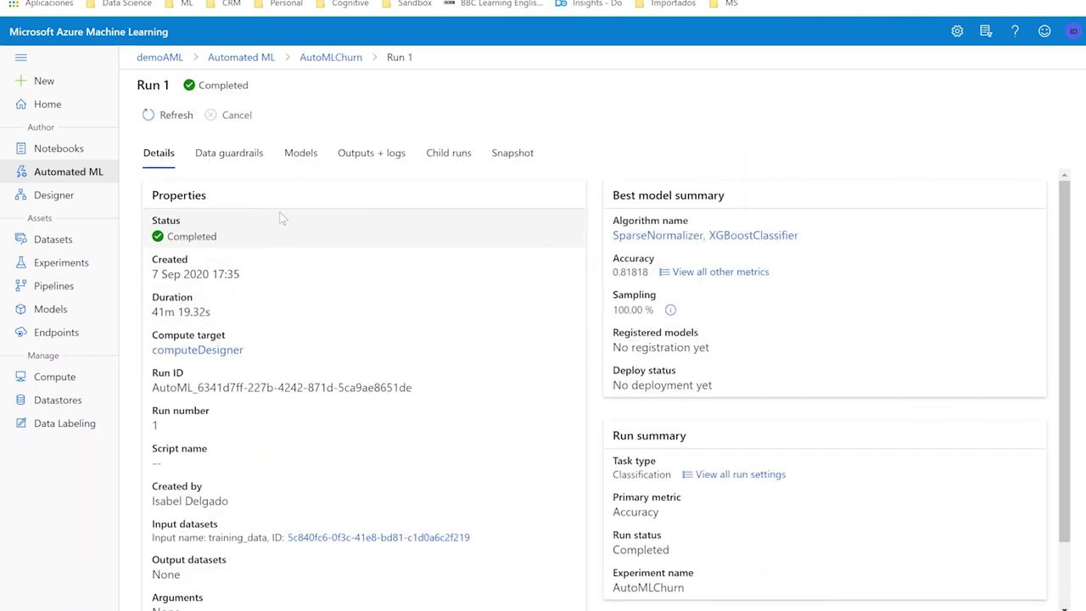
left_click(289, 163)
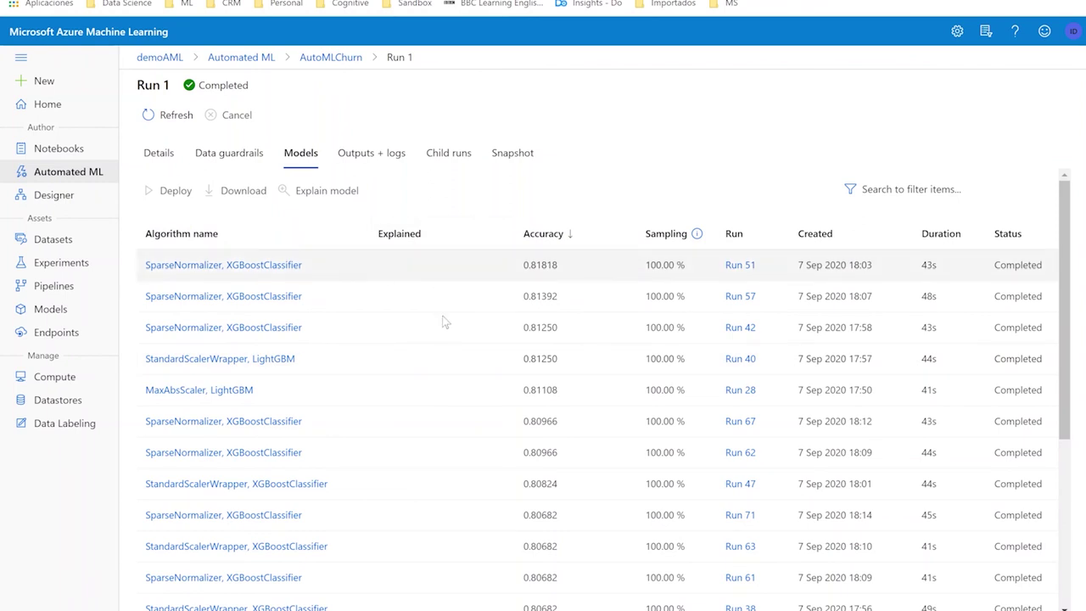
scroll(574, 376, "down", 1)
scroll(574, 376, "down", 3)
scroll(594, 381, "down", 1)
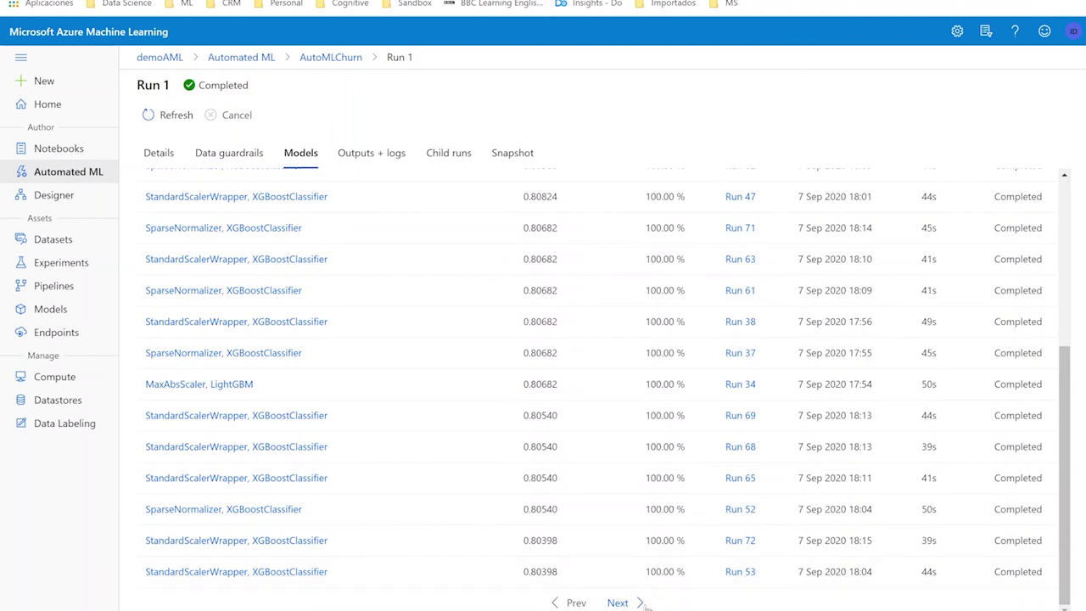
scroll(594, 535, "up", 5)
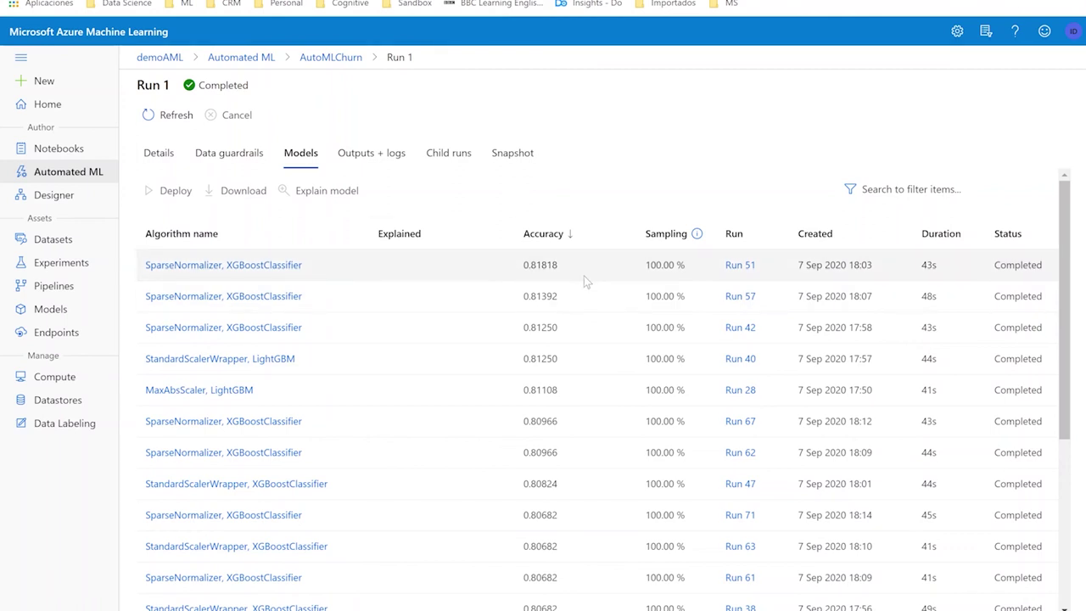
- Open the run's most accurate SparseNormalizer, XGBoostClassifier model and examine its metrics charts down to the calibration curve
left_click(255, 268)
left_click(255, 267)
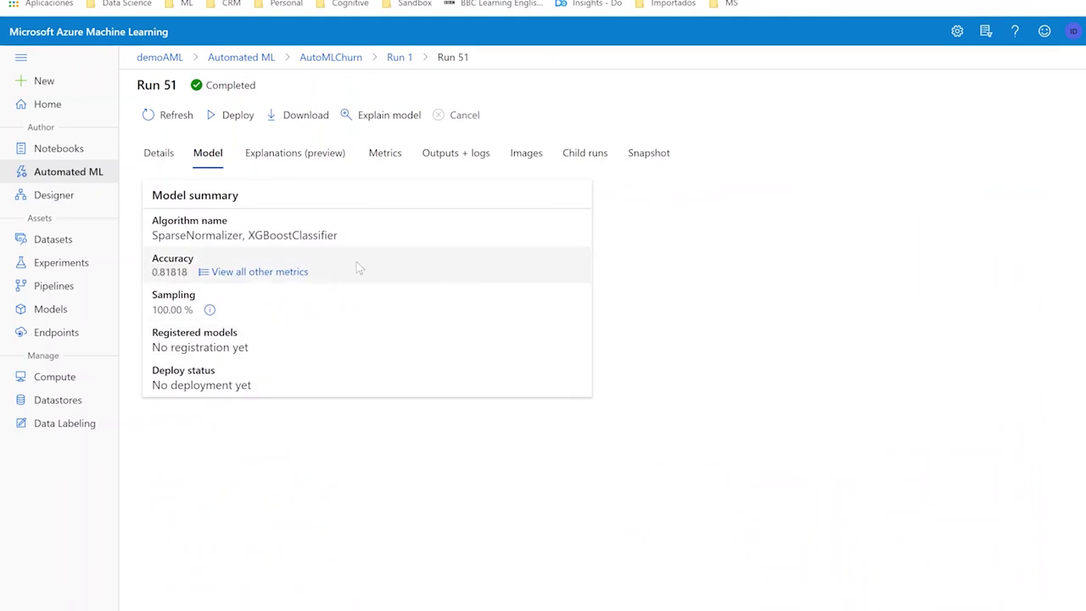
left_click(386, 163)
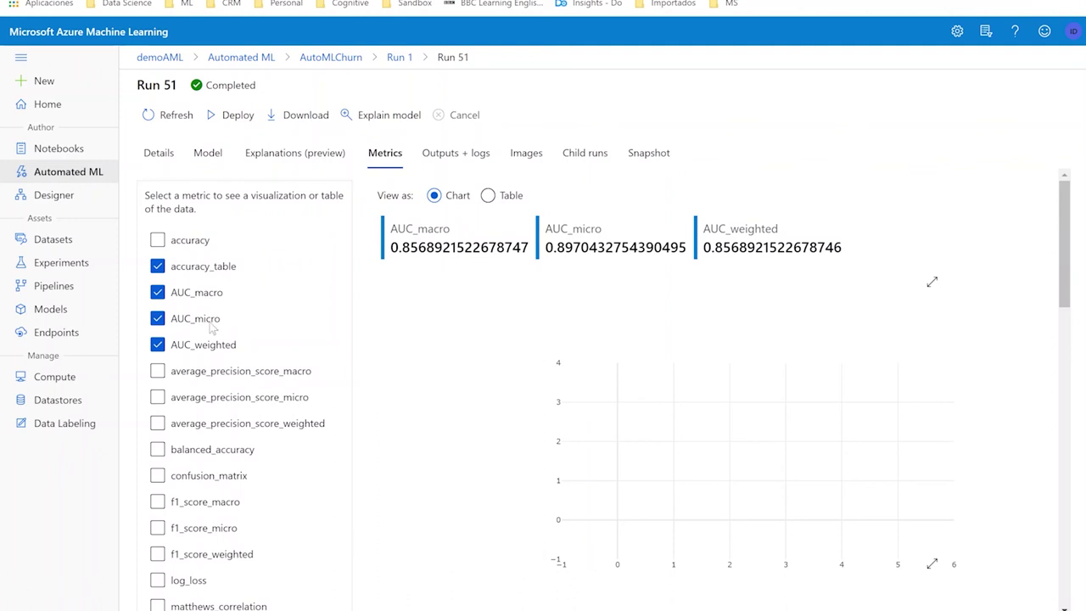
scroll(220, 356, "down", 3)
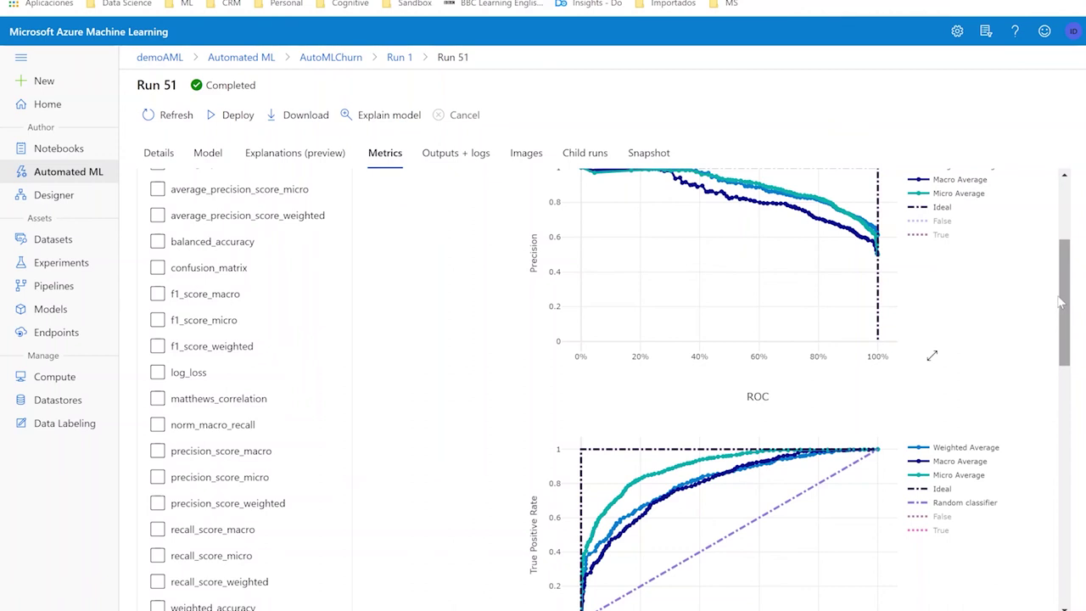
left_click_drag(1061, 302, 1068, 409)
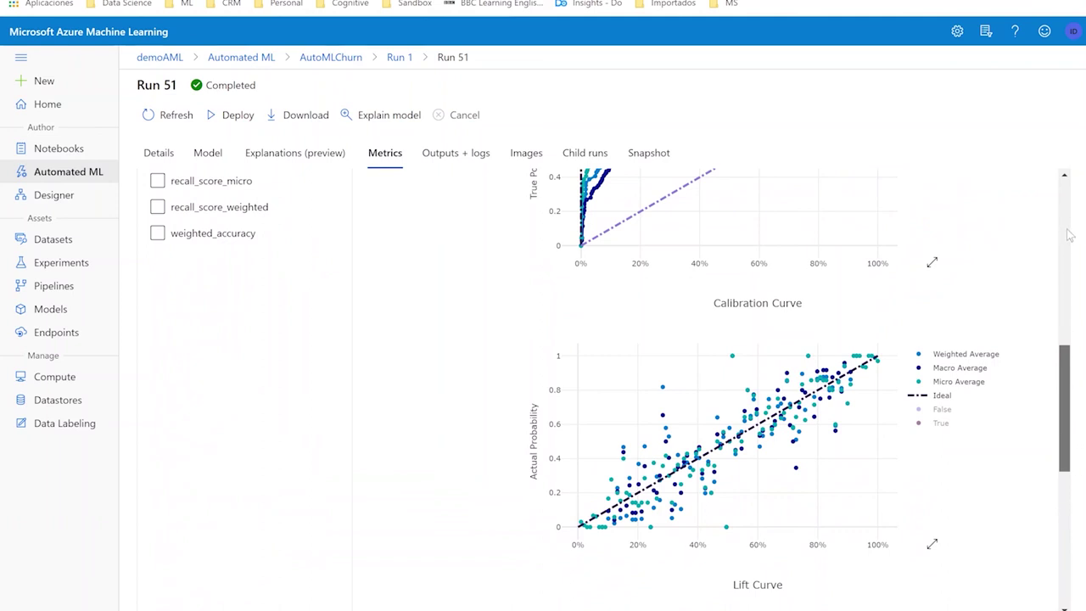
- Open the tutorial-1st-experiment-sdk-train.ipynb notebook and step through its workspace connection, experiment creation and data loading cells
left_click(41, 151)
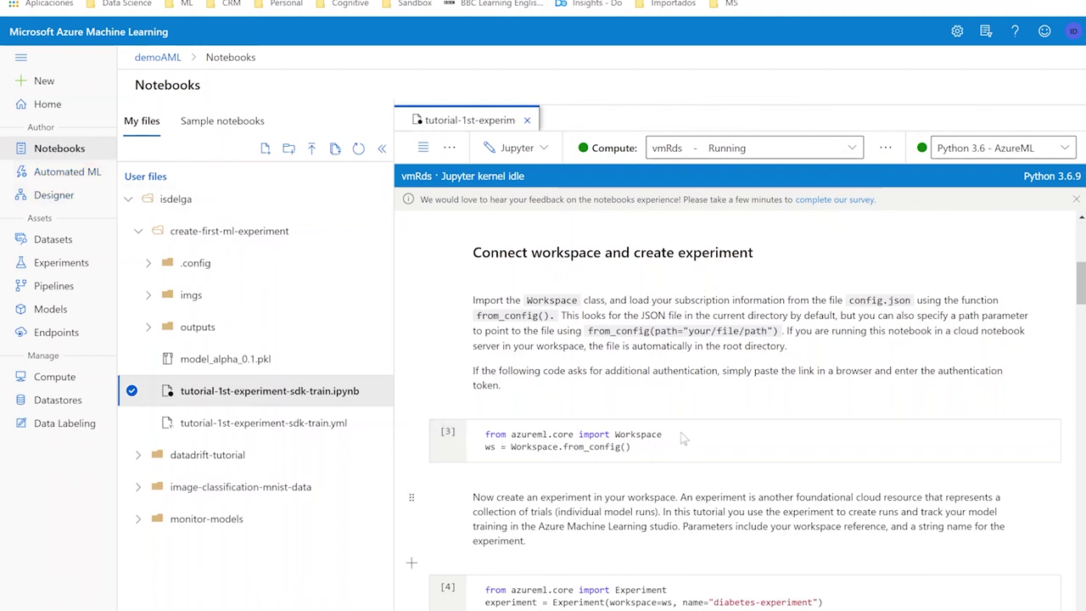
left_click(566, 428)
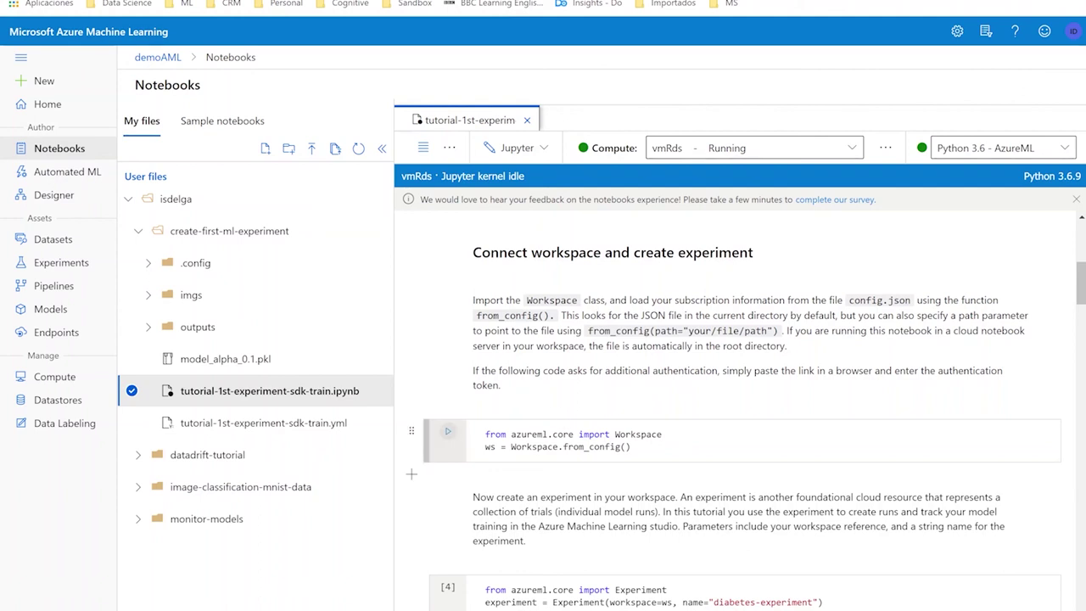
key("shift+Return")
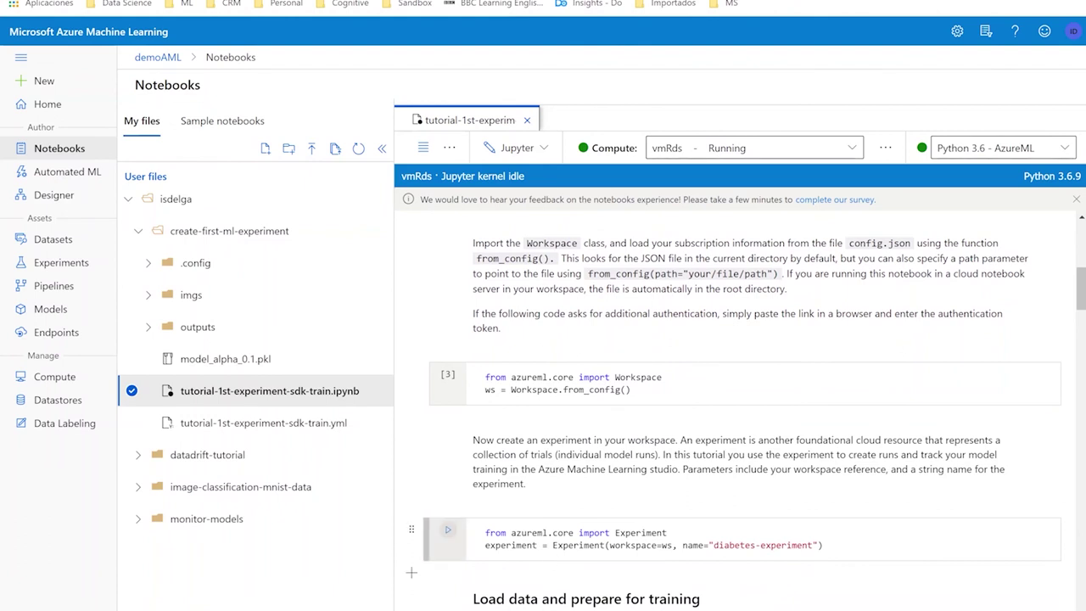
key("shift+Return")
key("shift+Return")
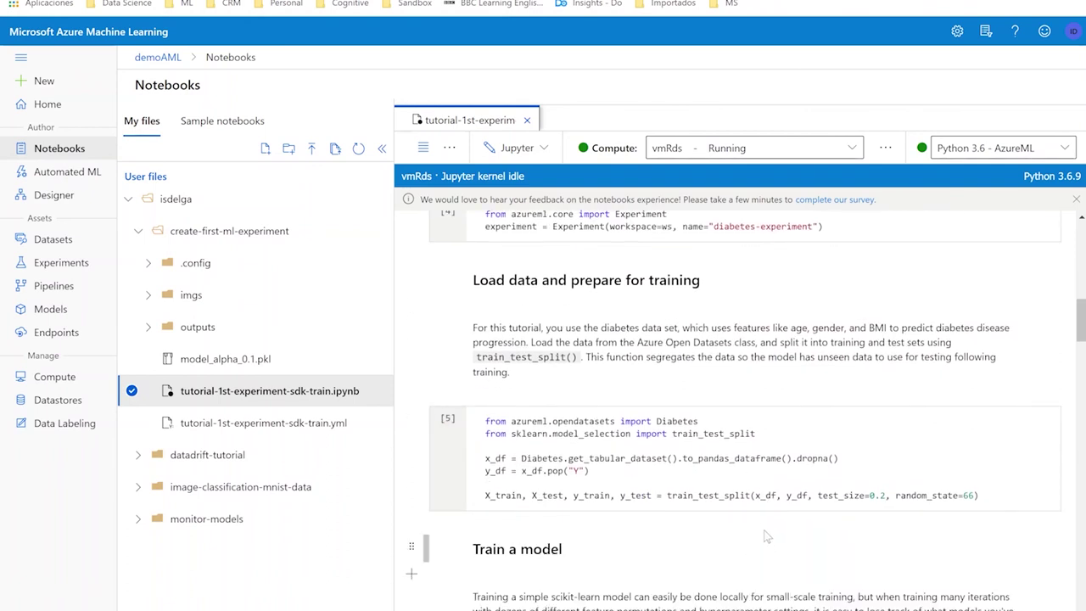
- Step through the notebook's Ridge model training and experiment cells down to the diabetes-experiment results view
scroll(764, 530, "down", 3)
key("shift+Return")
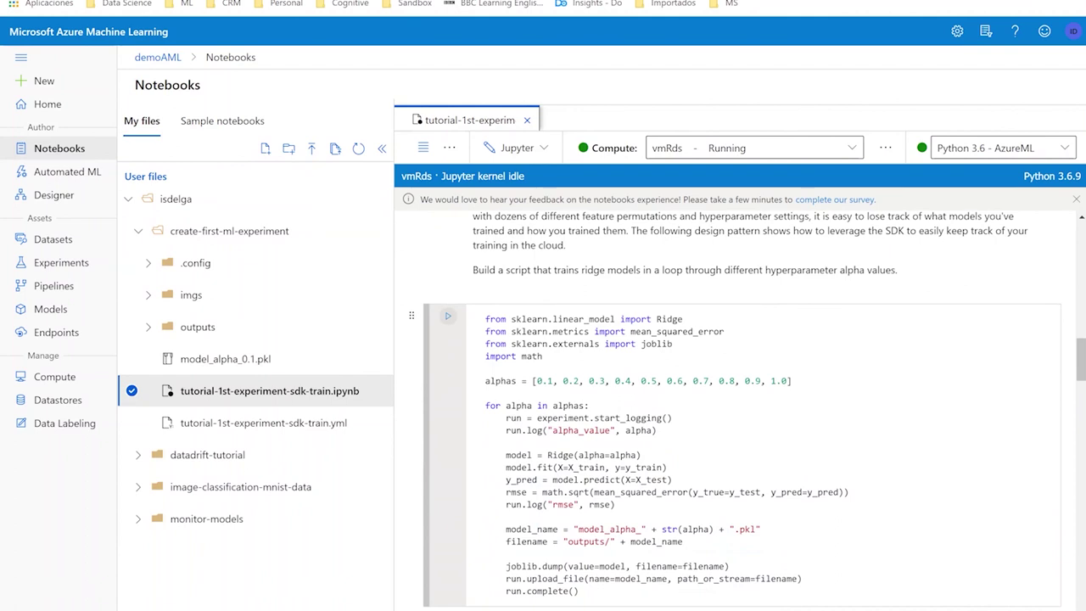
key("shift+Return")
key("shift+Return")
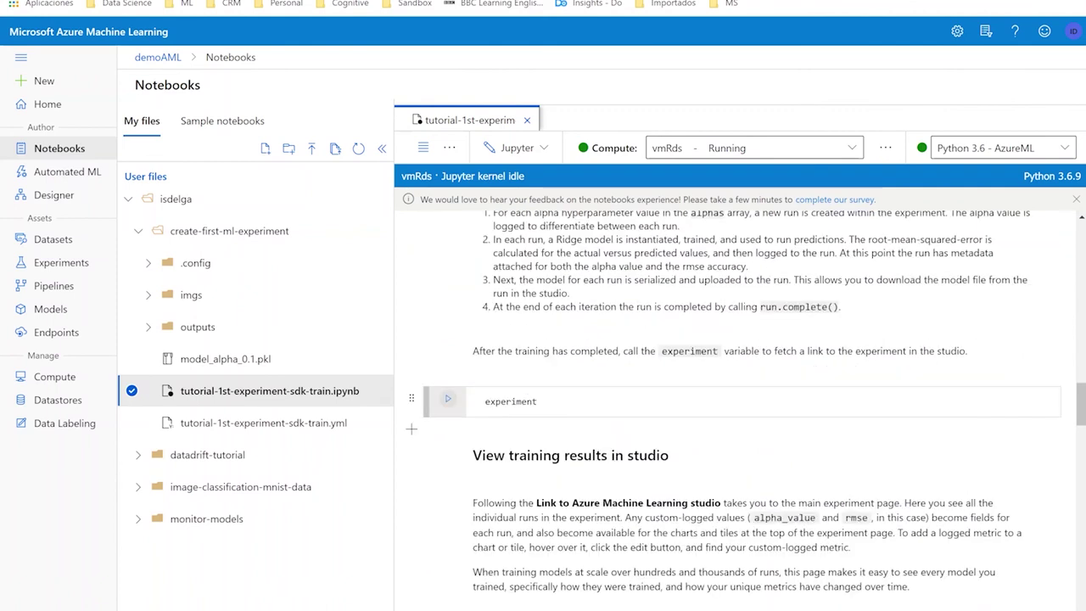
key("shift+Return")
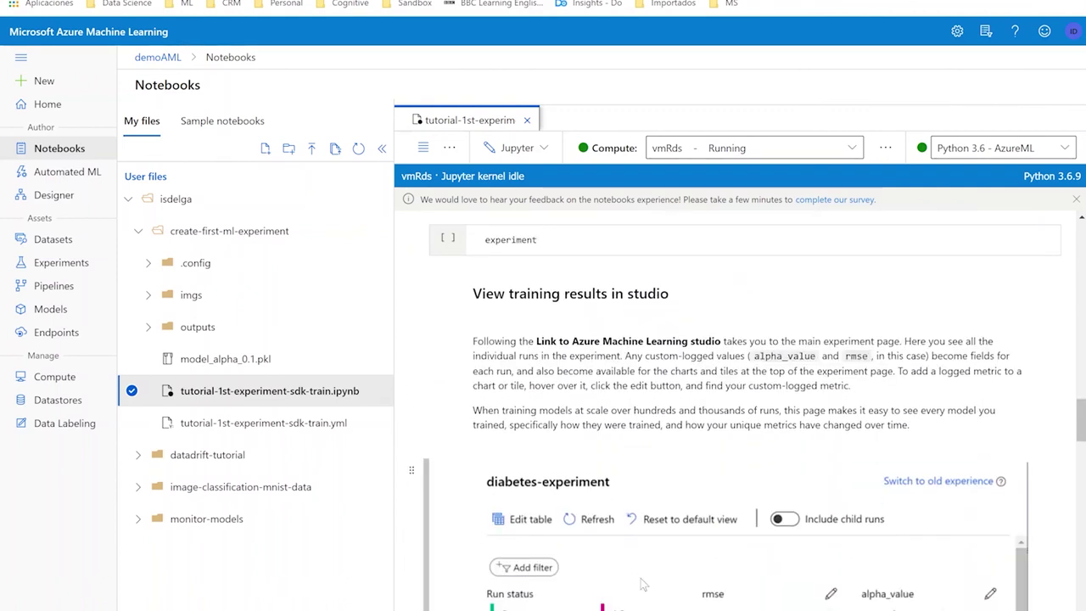
scroll(642, 584, "down", 2)
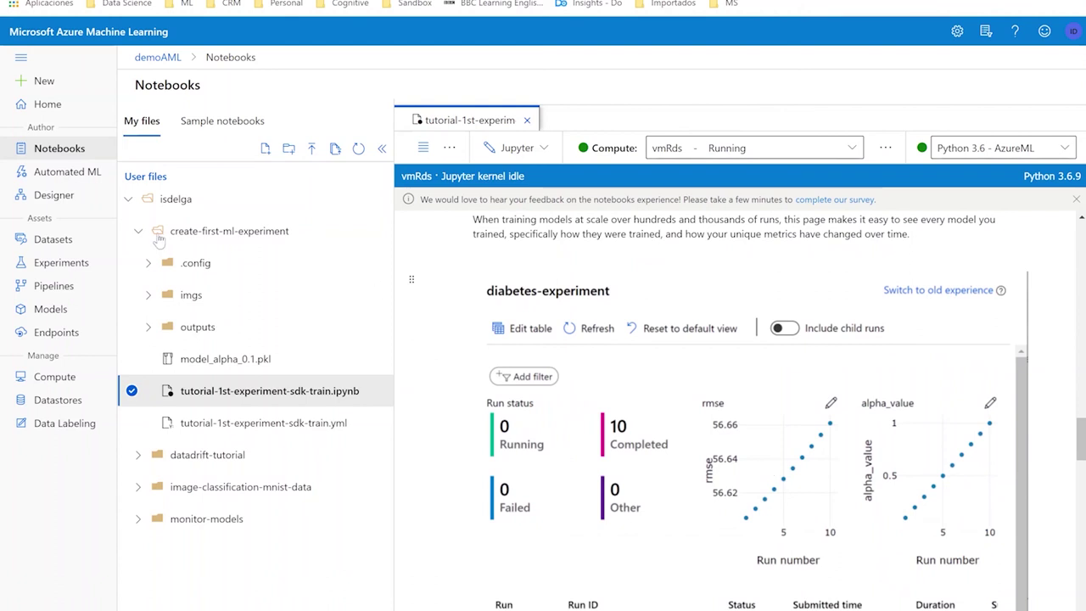
- Open the registered churncustomers dataset and review its attributes and associated models
left_click(53, 241)
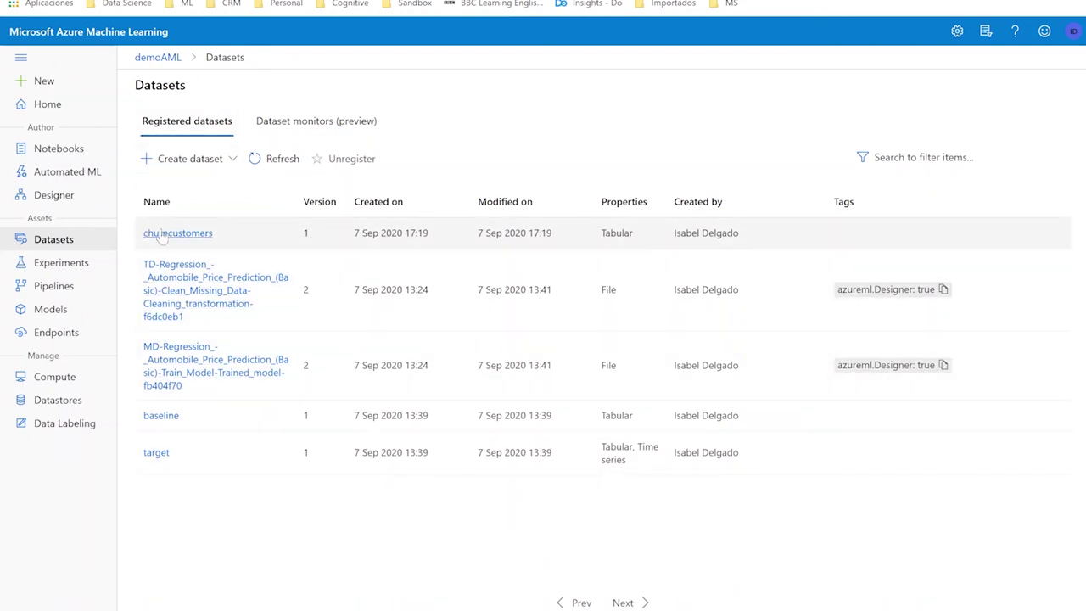
left_click(178, 232)
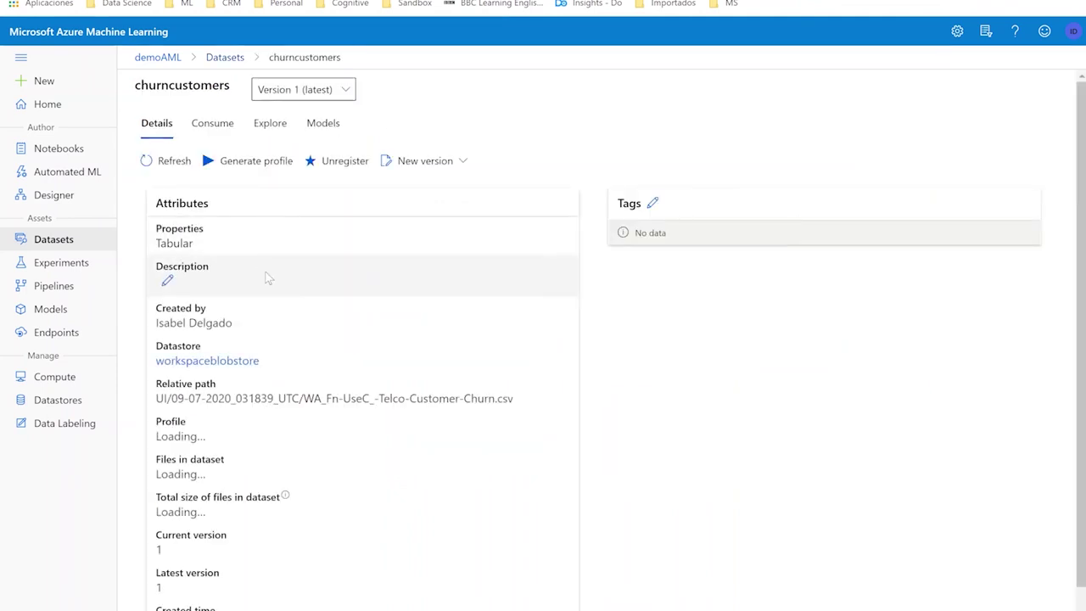
scroll(407, 390, "down", 1)
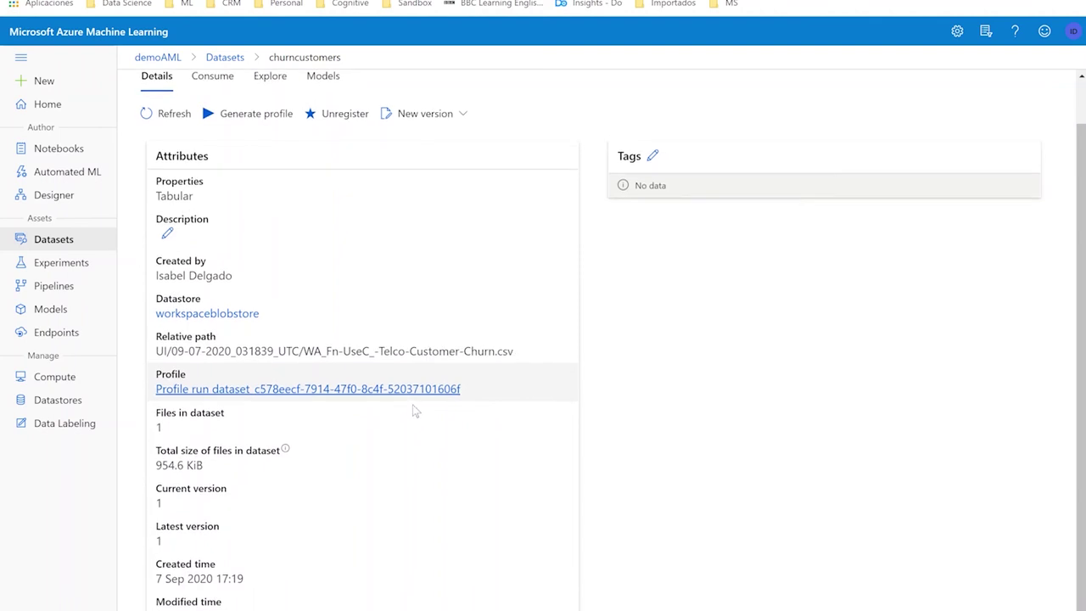
scroll(422, 425, "up", 1)
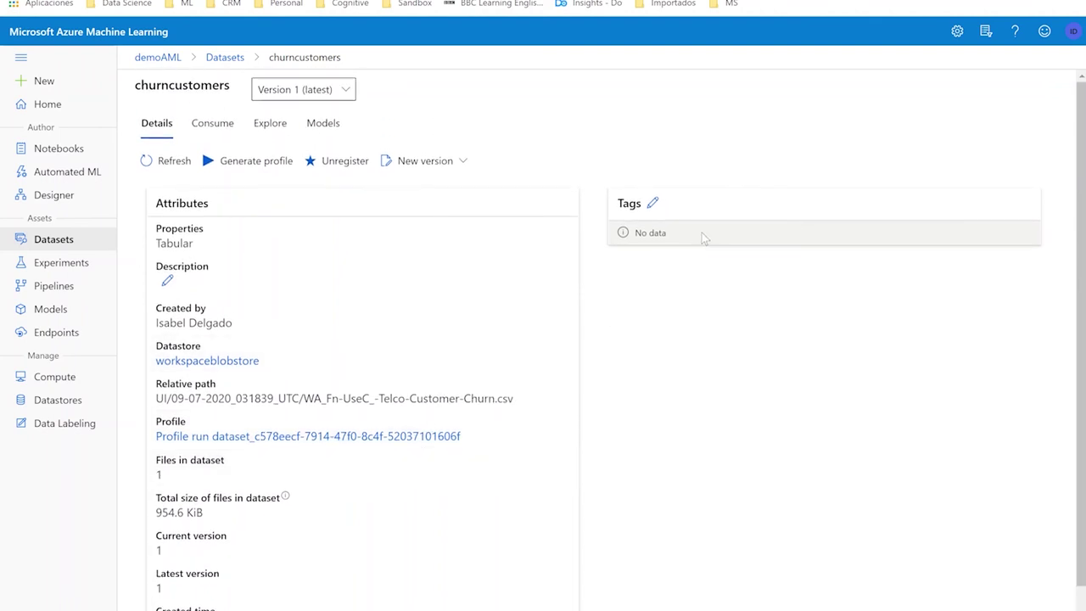
left_click(328, 126)
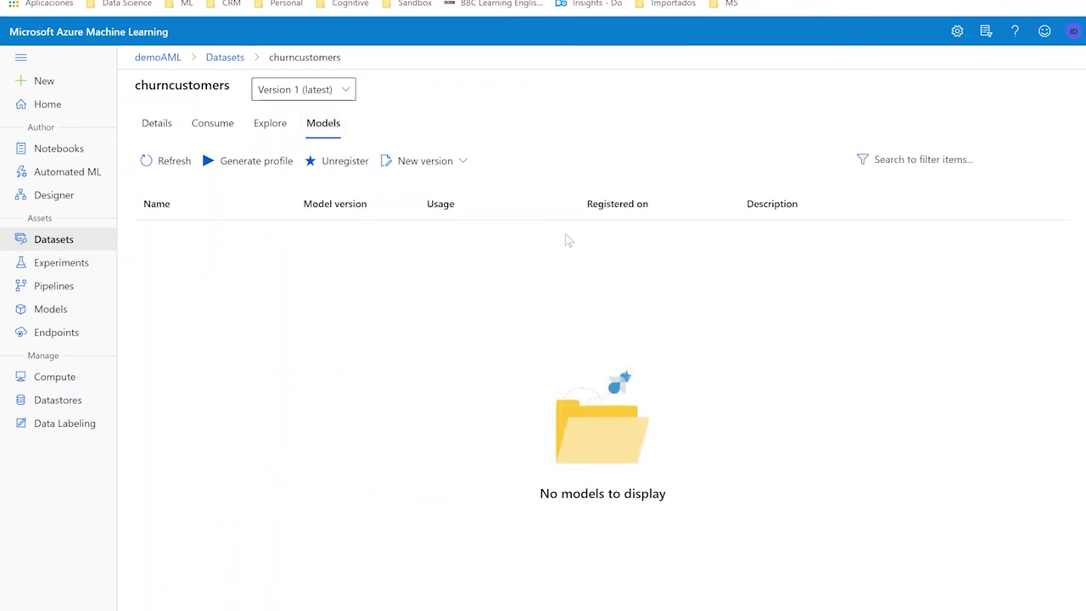
- Open the devops-ai-demo experiment from the experiments list and review the details of its Run 1
left_click(52, 265)
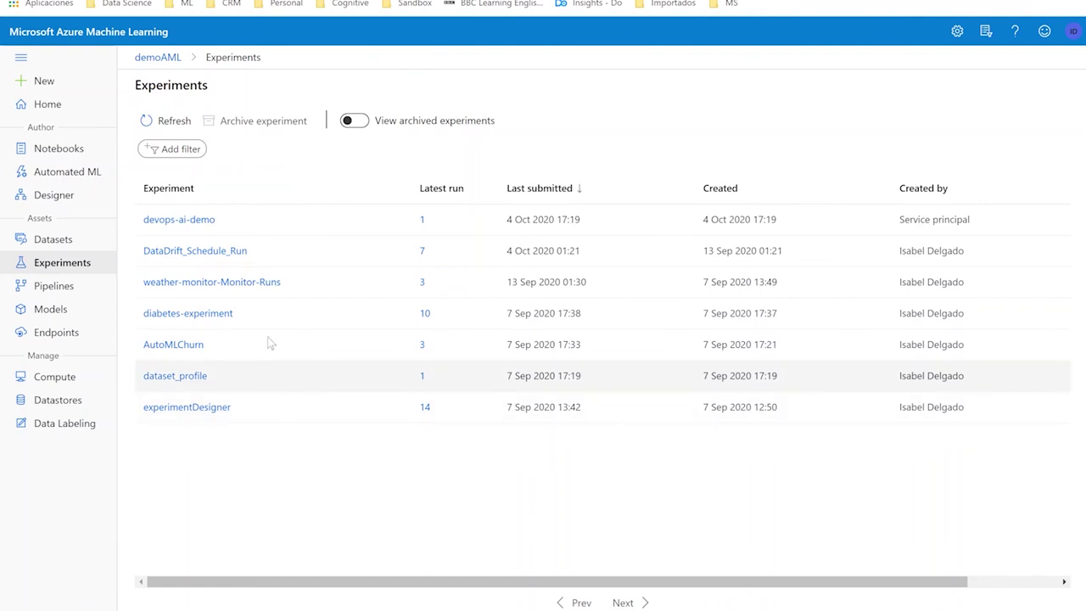
left_click(197, 220)
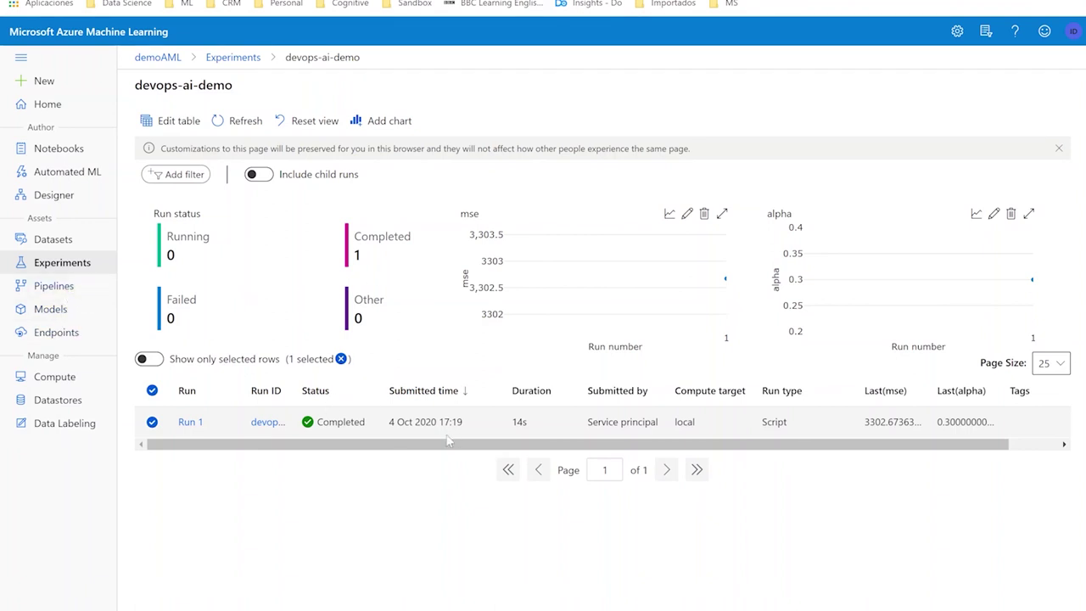
left_click(267, 421)
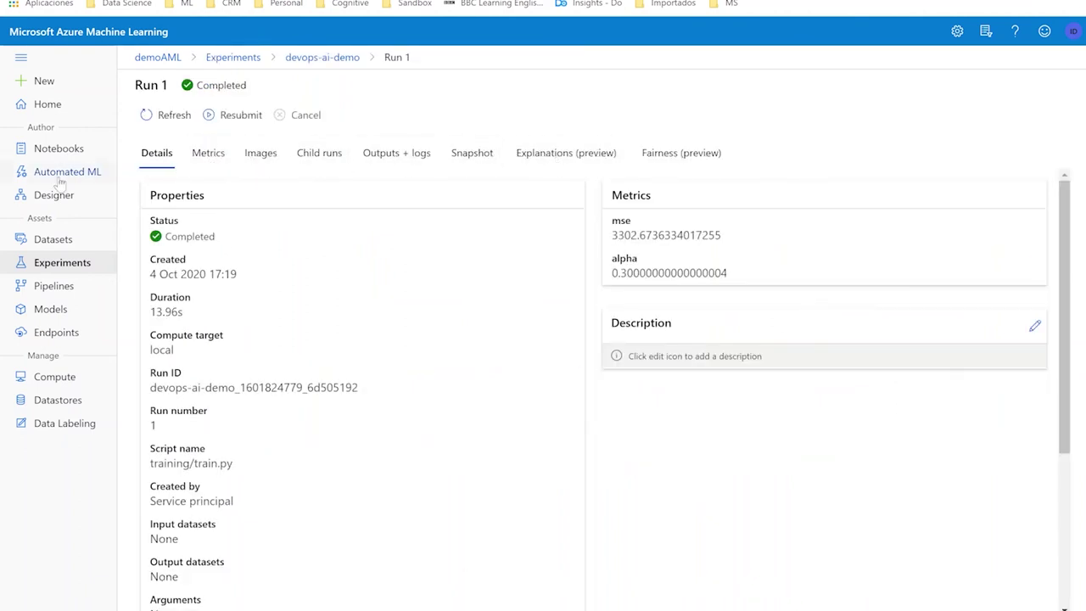
- Review the experimentDesigner pipeline runs and the workspace's registered model list
left_click(53, 286)
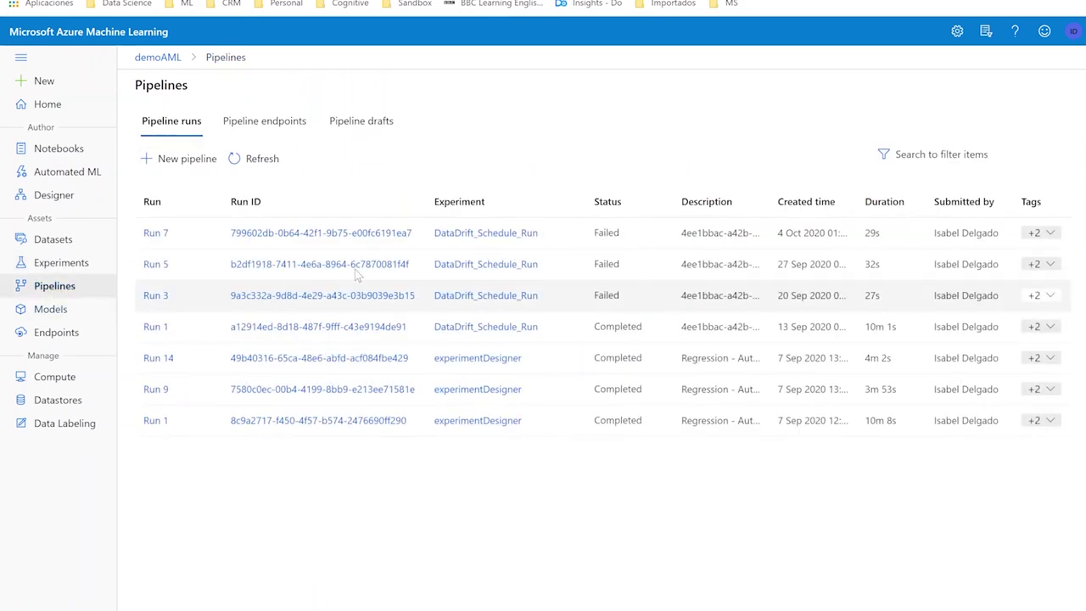
left_click(477, 359)
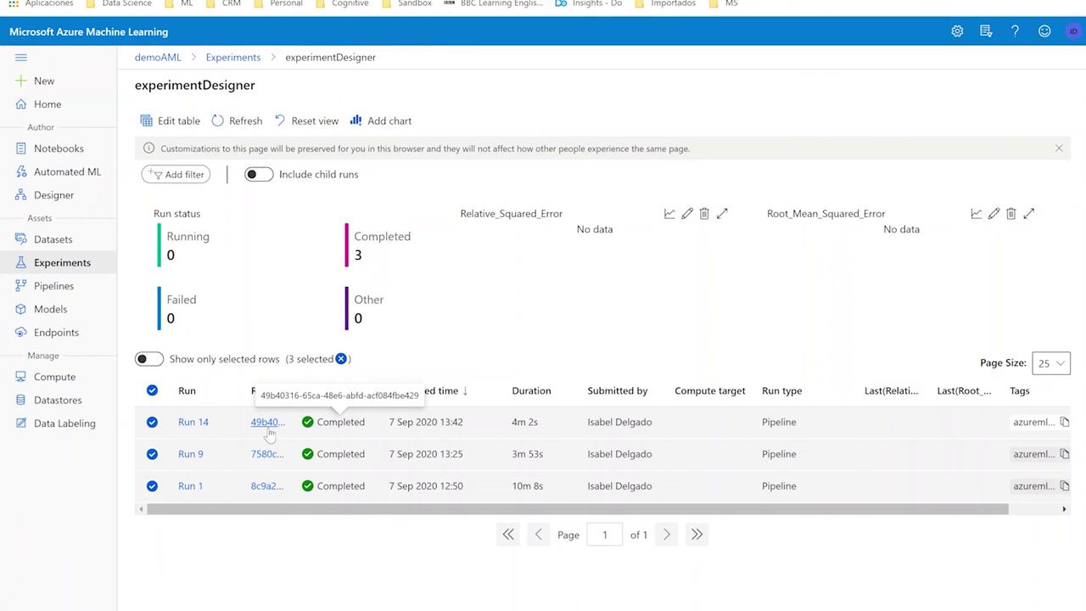
left_click(47, 313)
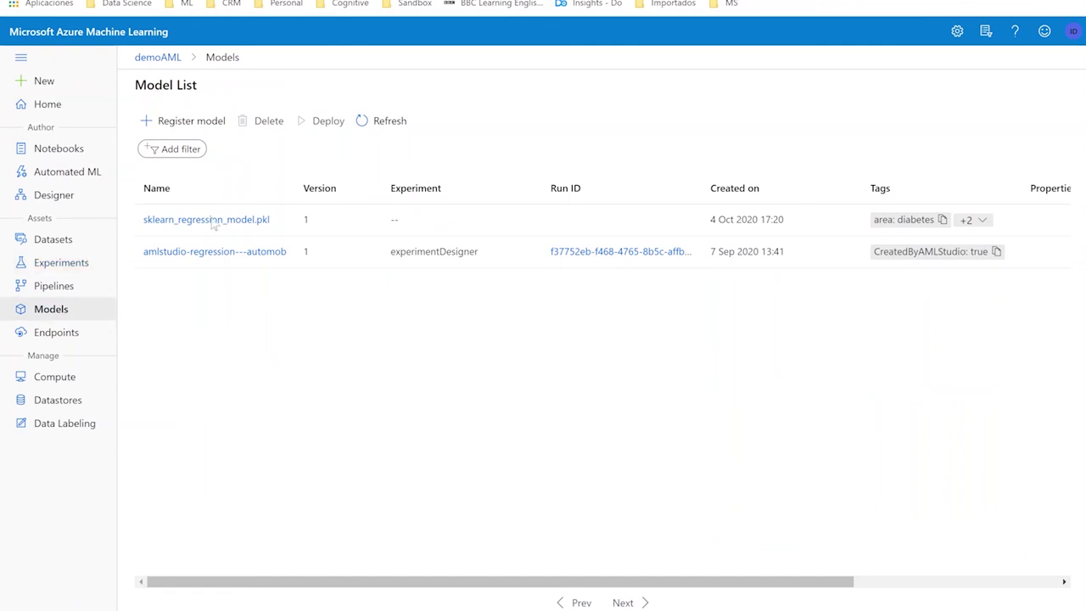
- Open the regression---automobile-price-pr real-time endpoint and review its attributes down to the autoscale and replica settings
left_click(59, 334)
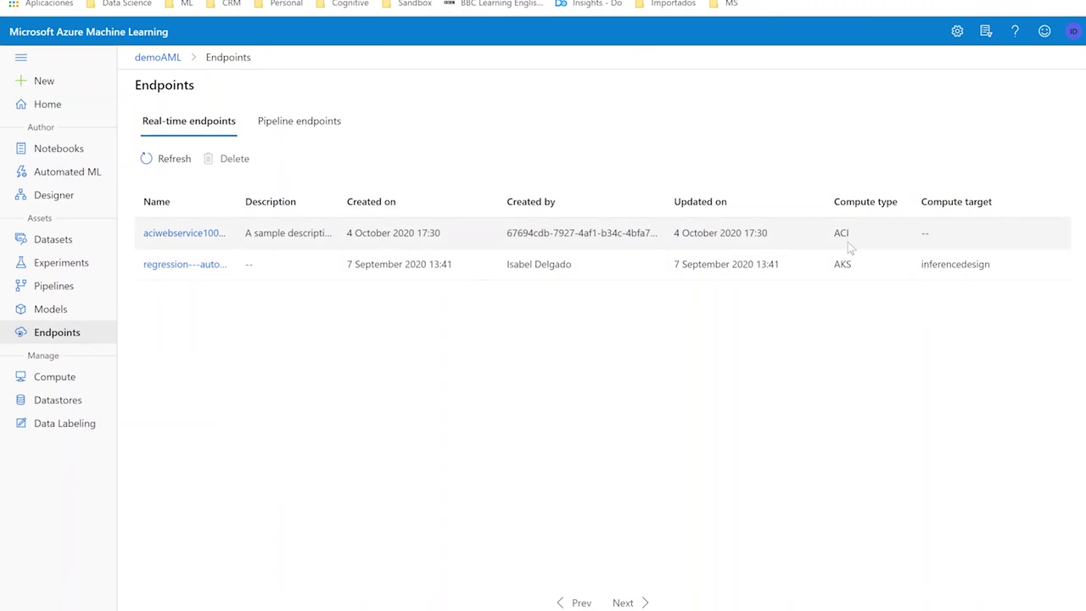
left_click(172, 266)
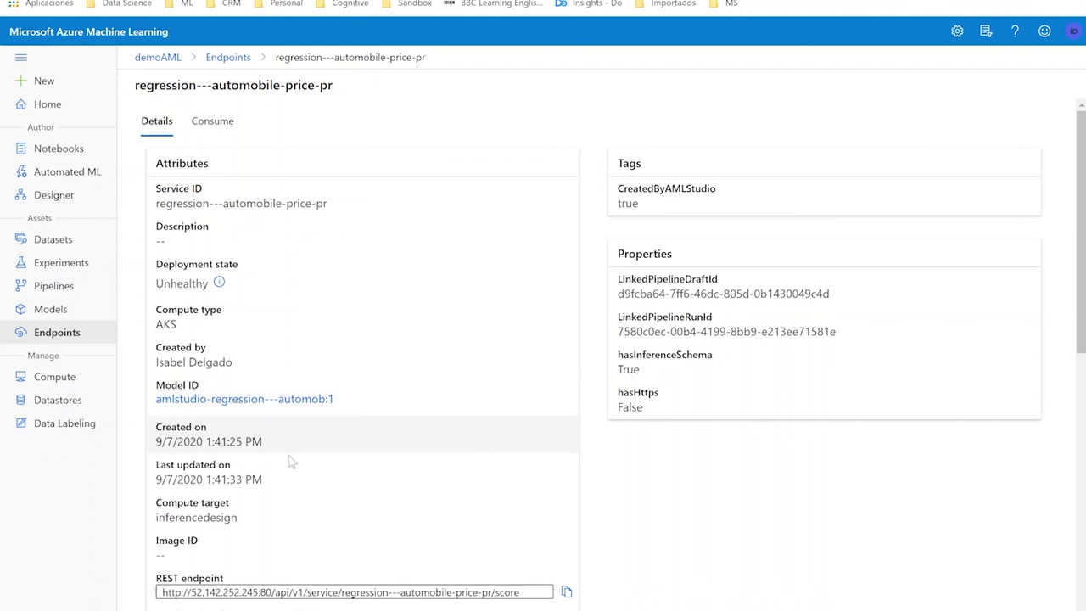
scroll(313, 537, "down", 1)
scroll(313, 537, "down", 2)
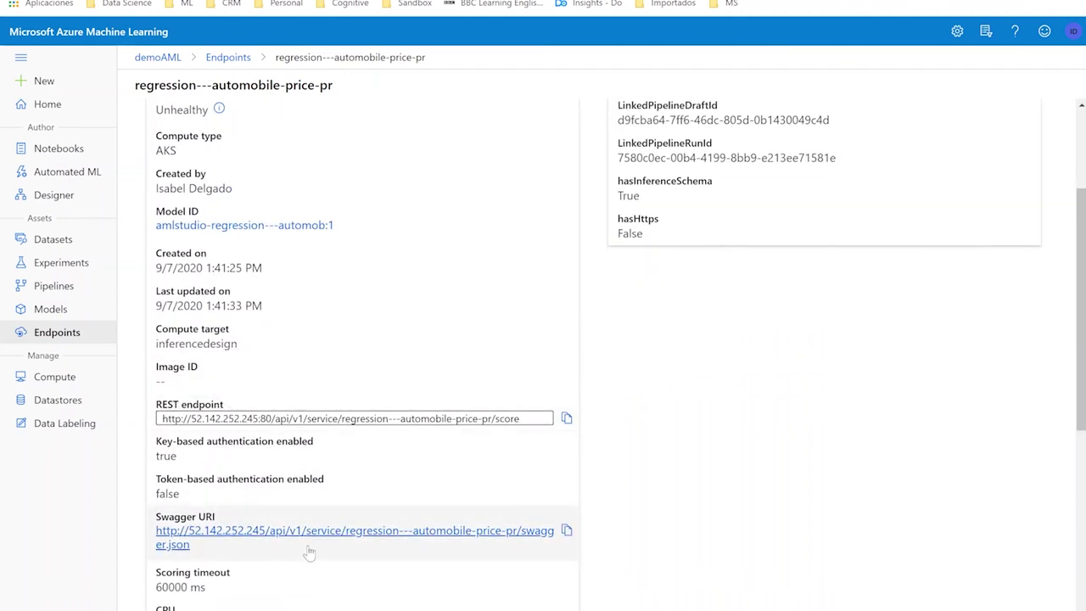
scroll(308, 550, "down", 2)
scroll(340, 547, "down", 3)
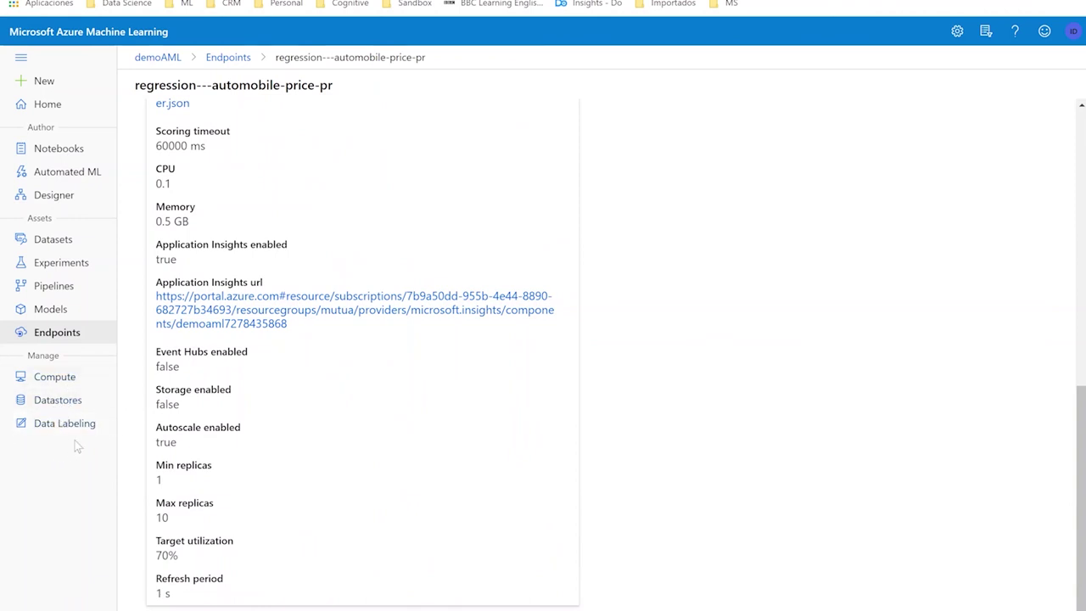
- Review the workspace's management pages for compute instances, datastores and data labeling
left_click(54, 377)
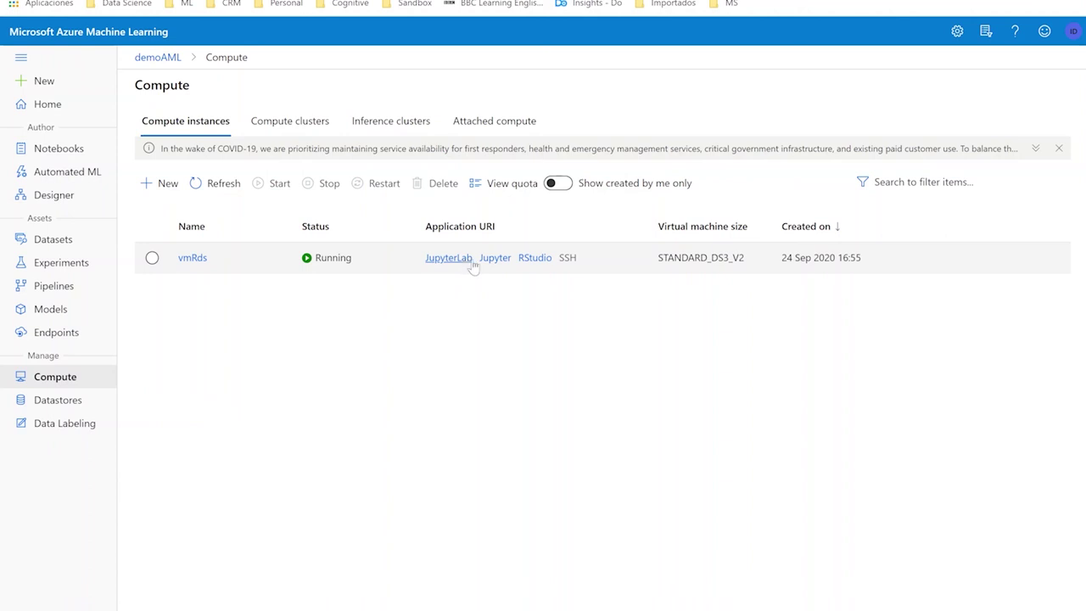
left_click(292, 125)
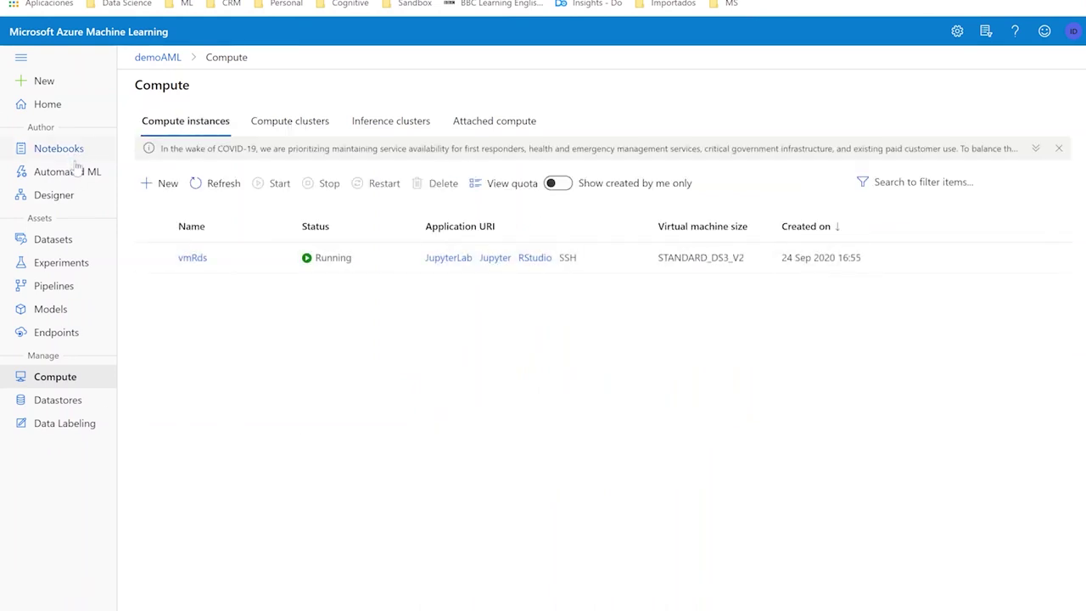
left_click(59, 400)
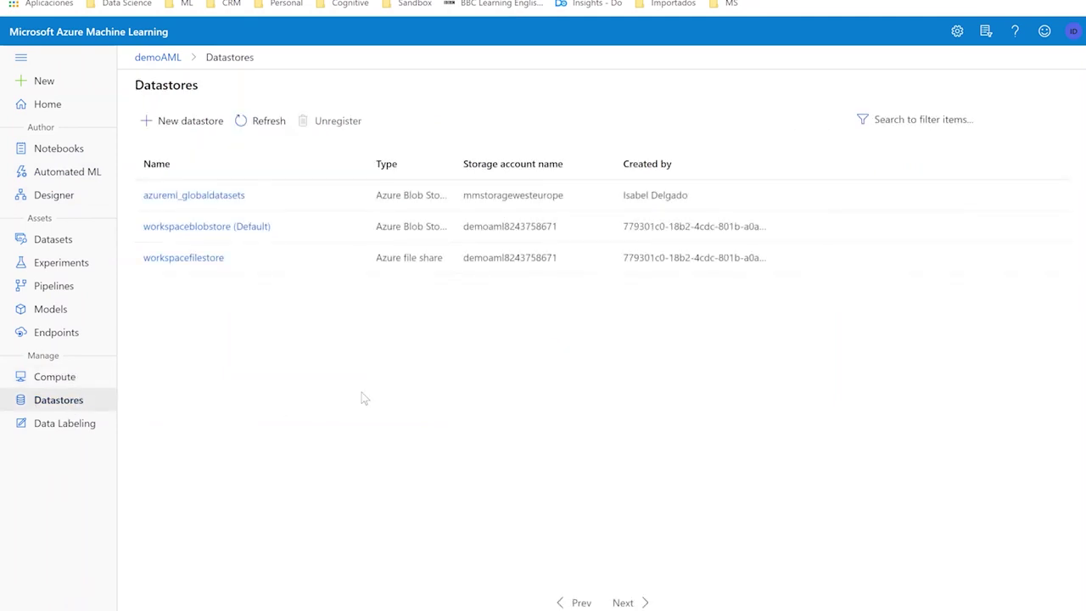
left_click(81, 430)
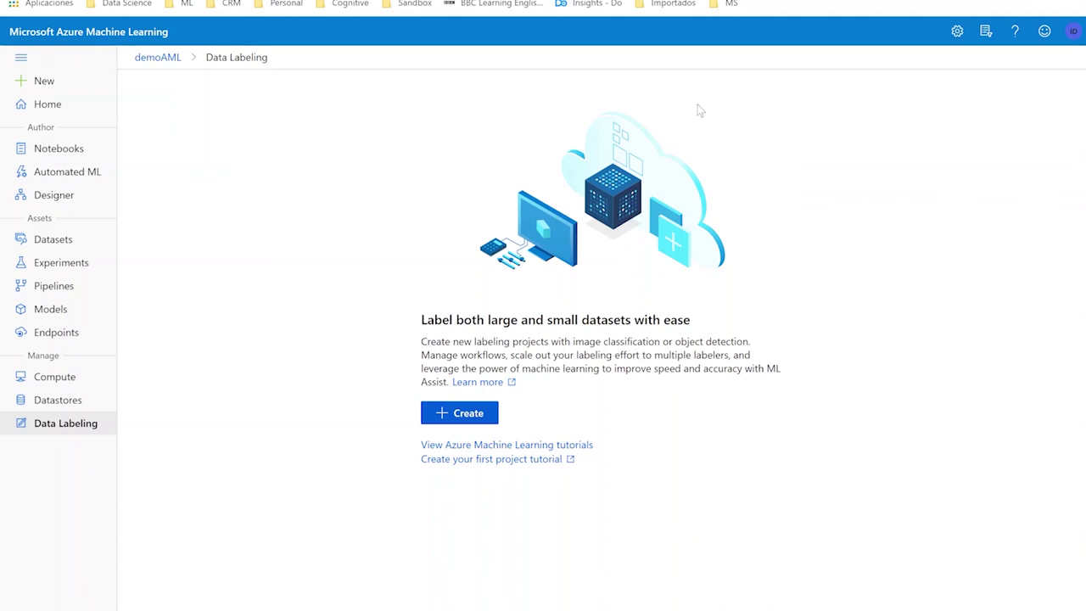
- Return to the tutorial-1st-experiment-sdk-train.ipynb notebook and review its experiment results and introduction
left_click(77, 158)
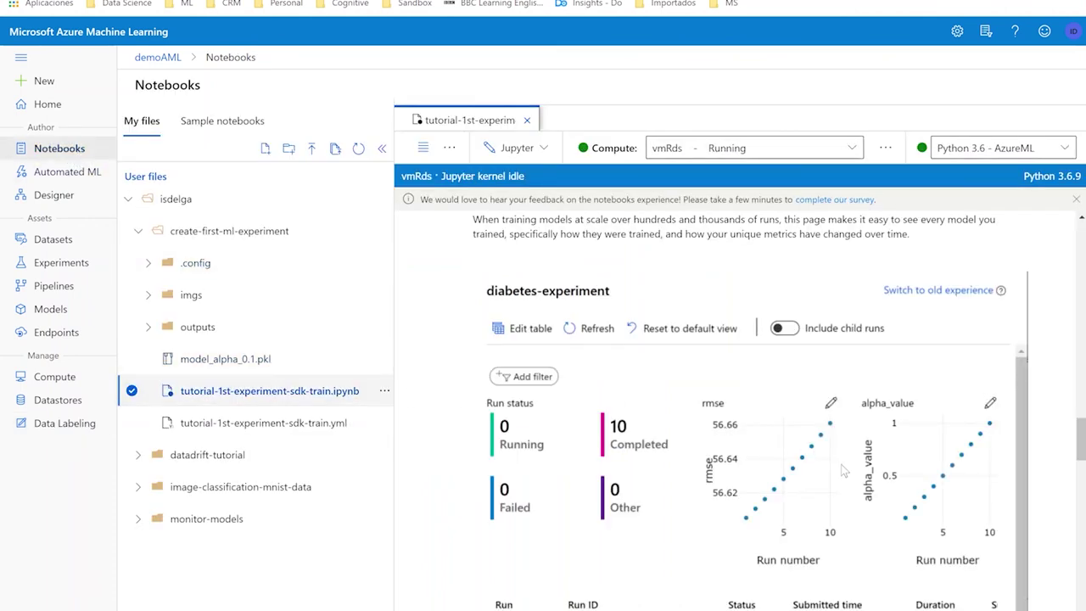
scroll(844, 472, "down", 3)
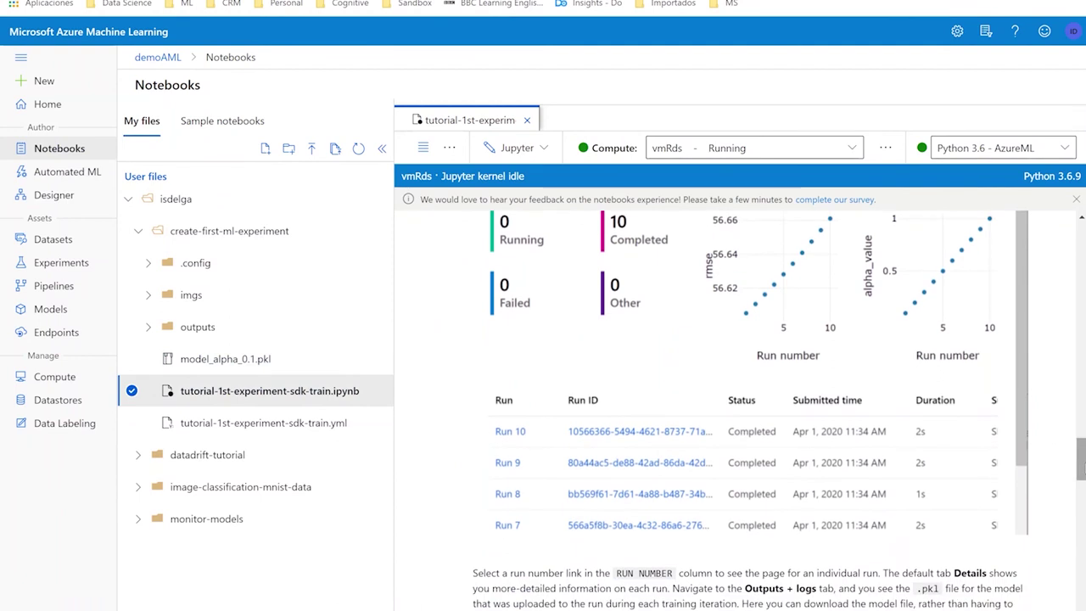
scroll(844, 472, "up", 10)
scroll(738, 407, "up", 10)
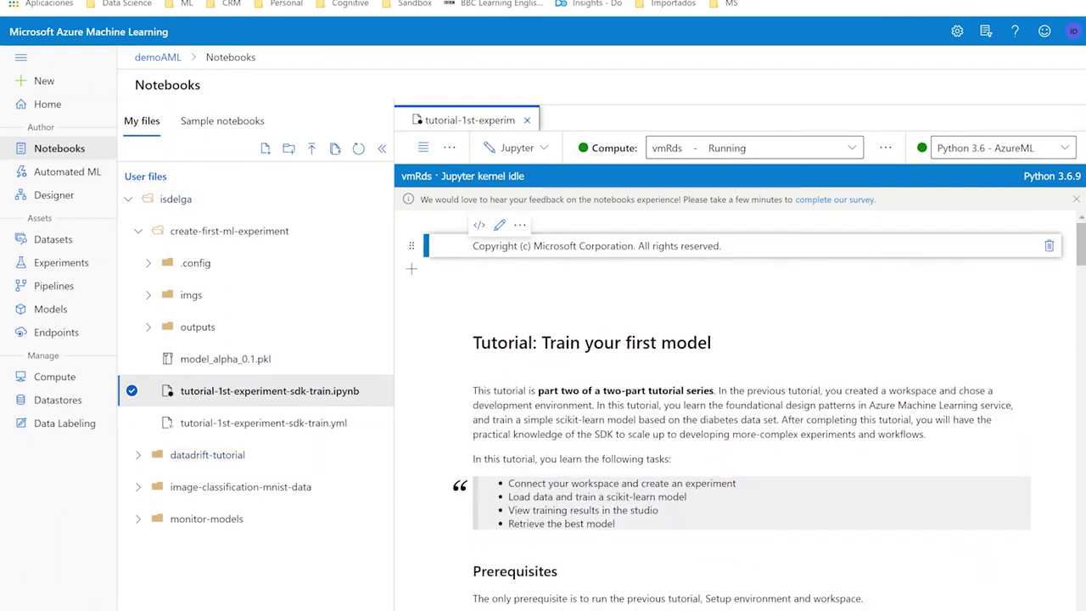
- Switch to Azure DevOps and examine train.py, highlighting its azureml imports, mse logging line and closing run commands
left_click(416, 2)
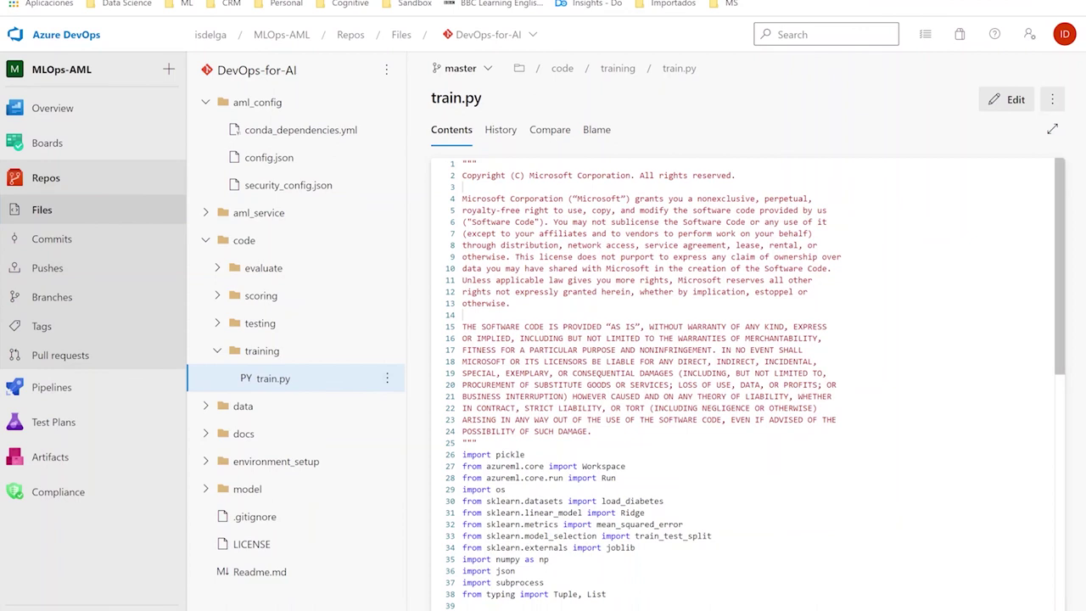
scroll(747, 381, "down", 2)
left_click_drag(617, 361, 458, 357)
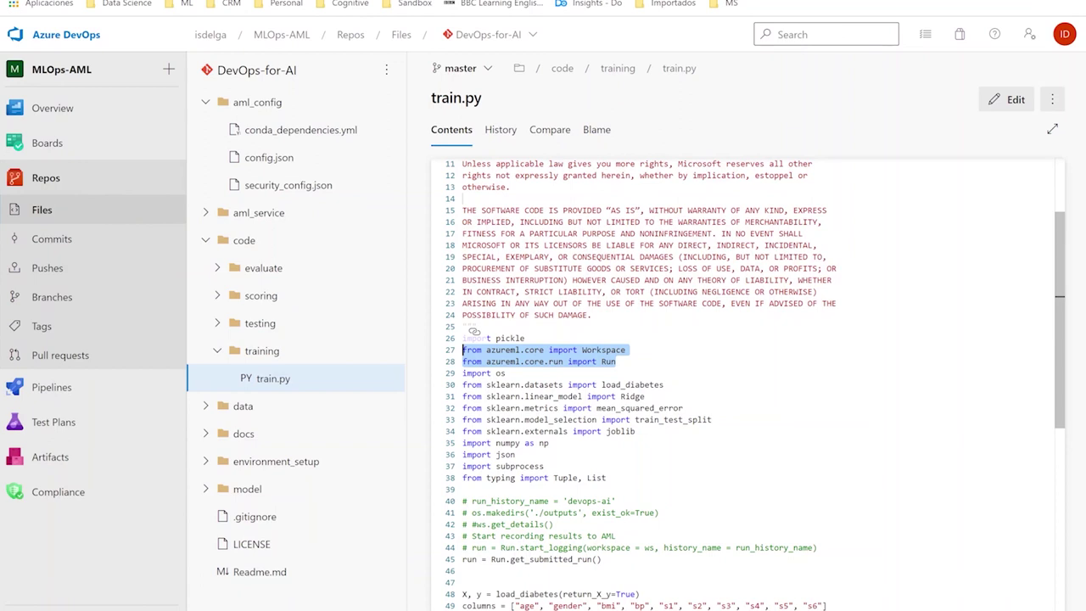
scroll(755, 383, "down", 5)
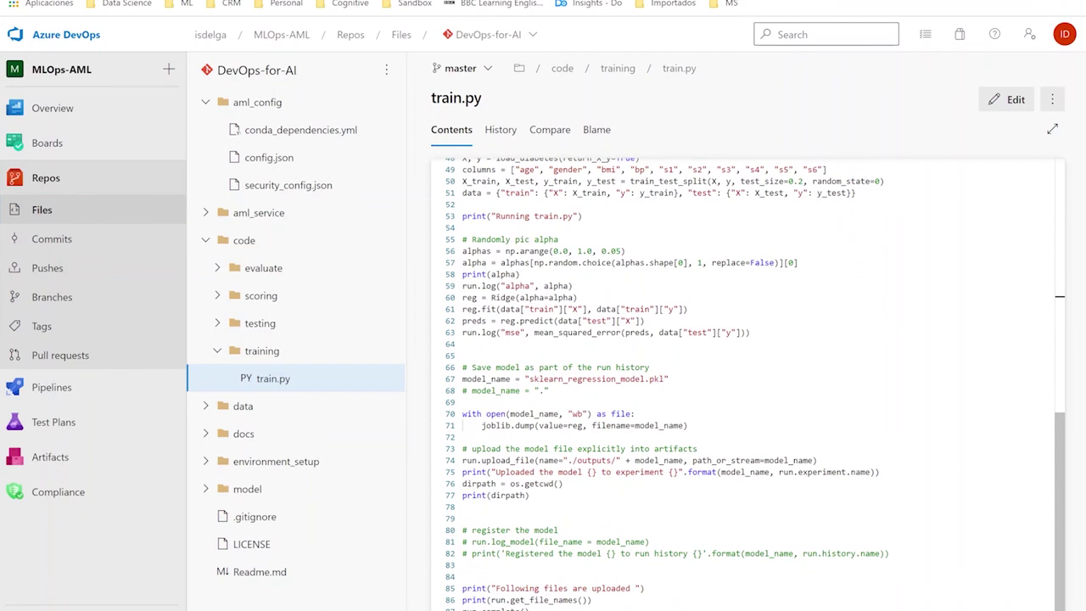
left_click_drag(751, 333, 463, 343)
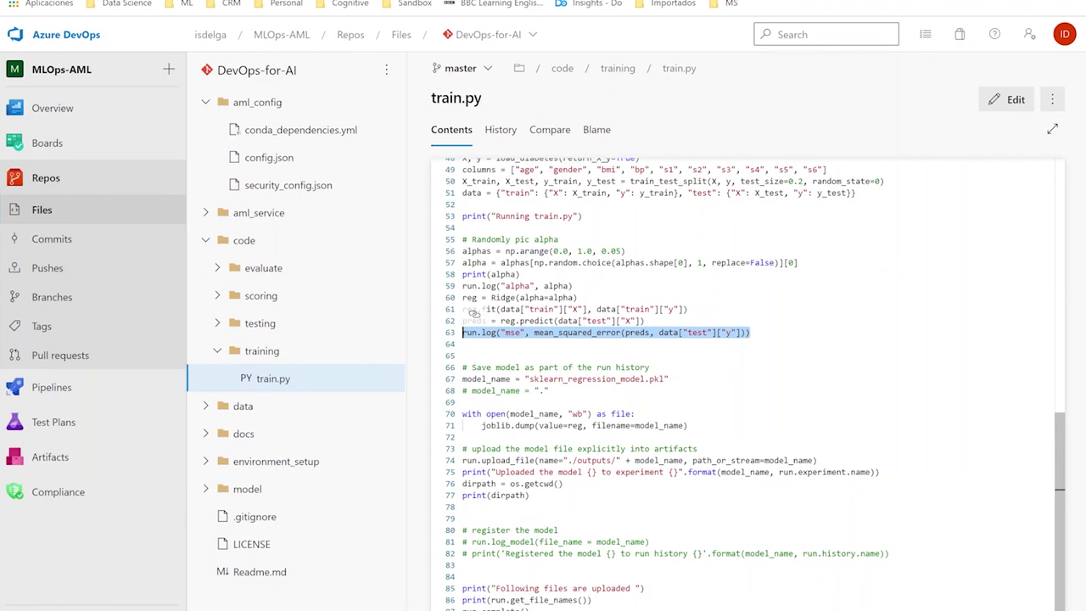
left_click_drag(529, 609, 476, 600)
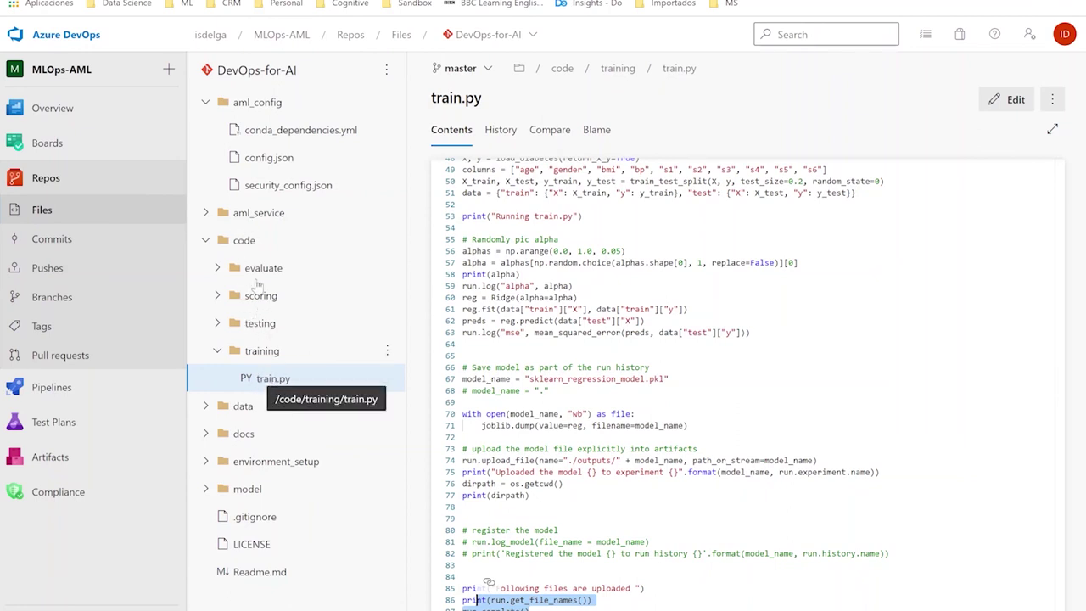
- Open config.json in the aml_config folder and check its workspace settings against the demoAML overview in the Azure portal
left_click(257, 160)
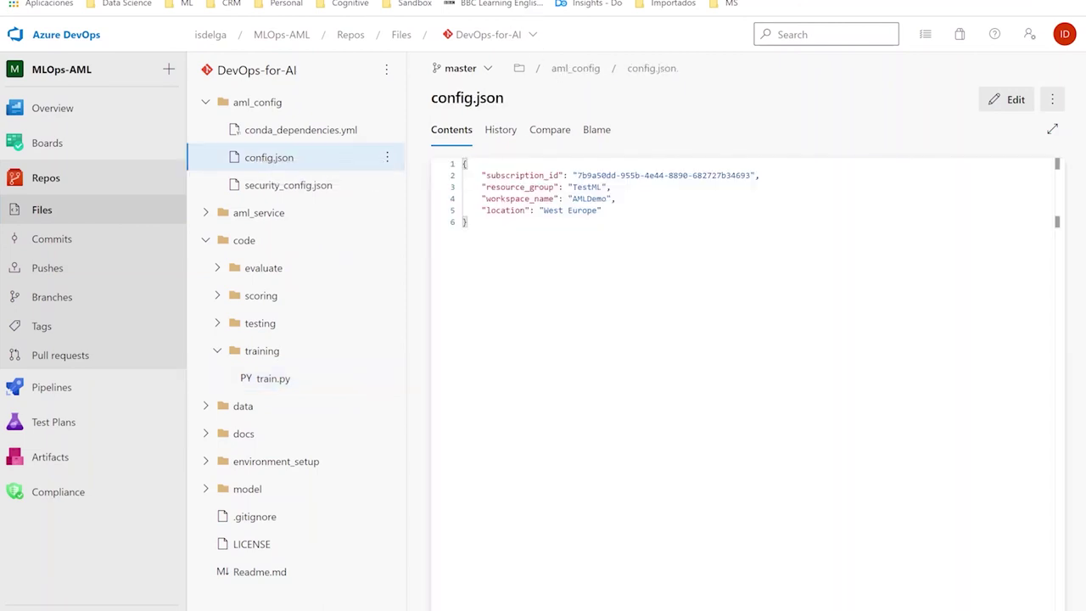
key("ctrl+Tab")
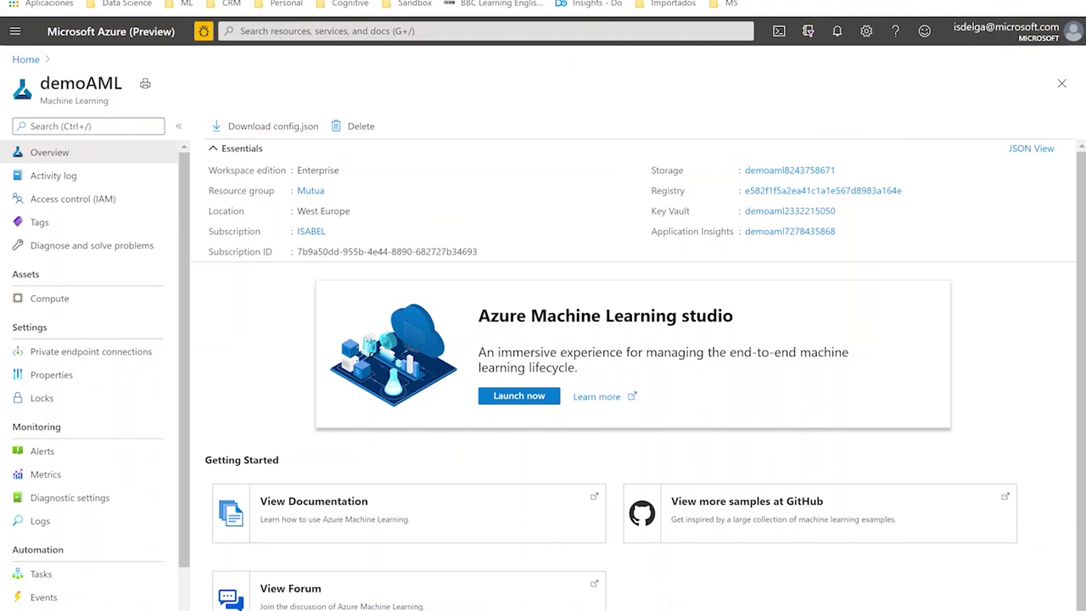
key("ctrl+Tab")
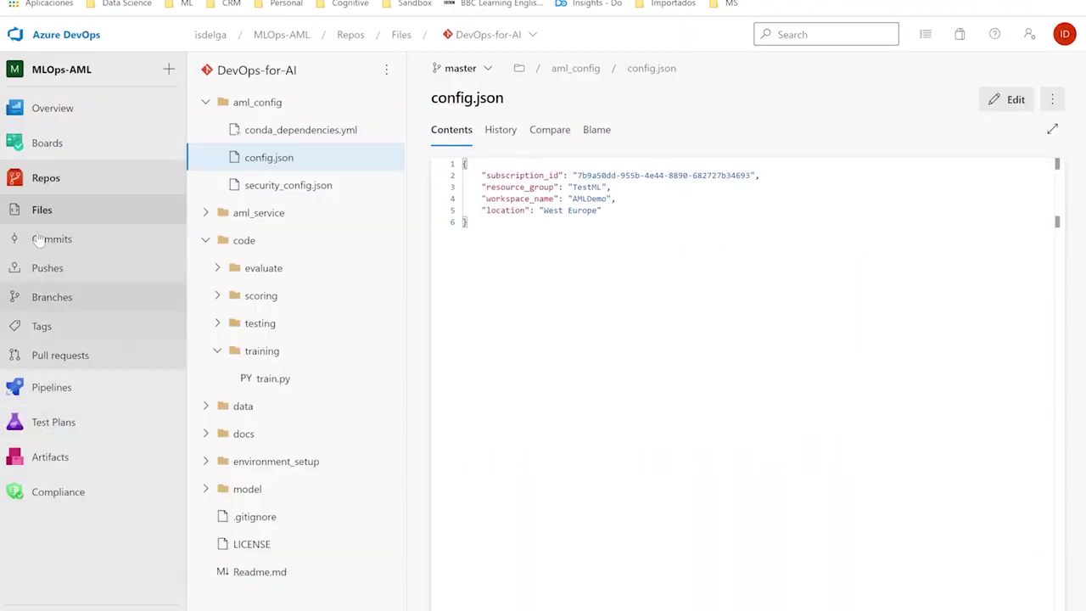
- View the MLOps-AML project's recently run pipelines and open its releases
left_click(36, 387)
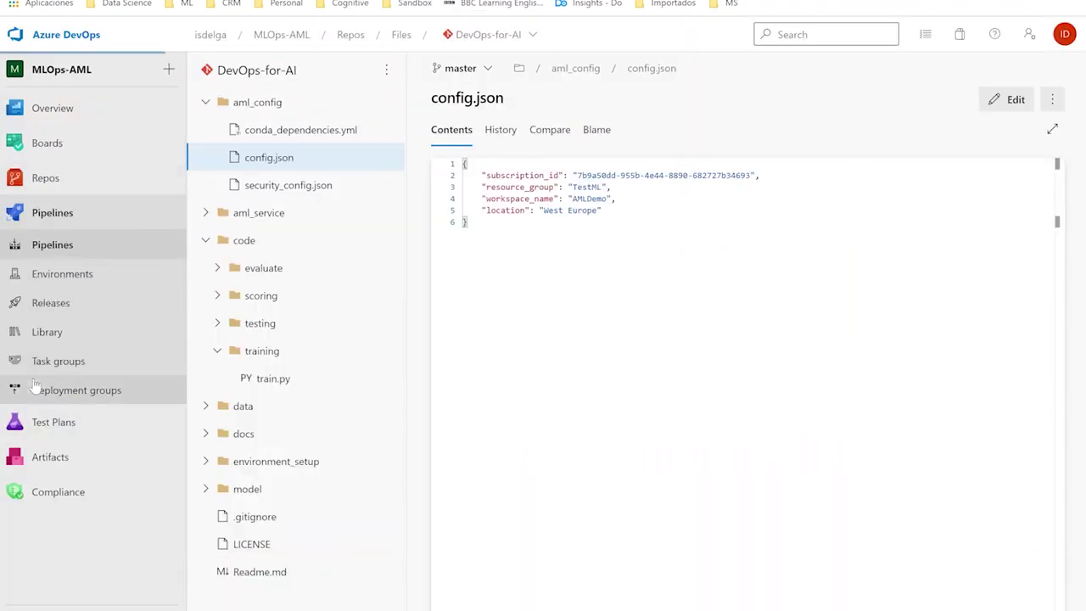
left_click(41, 246)
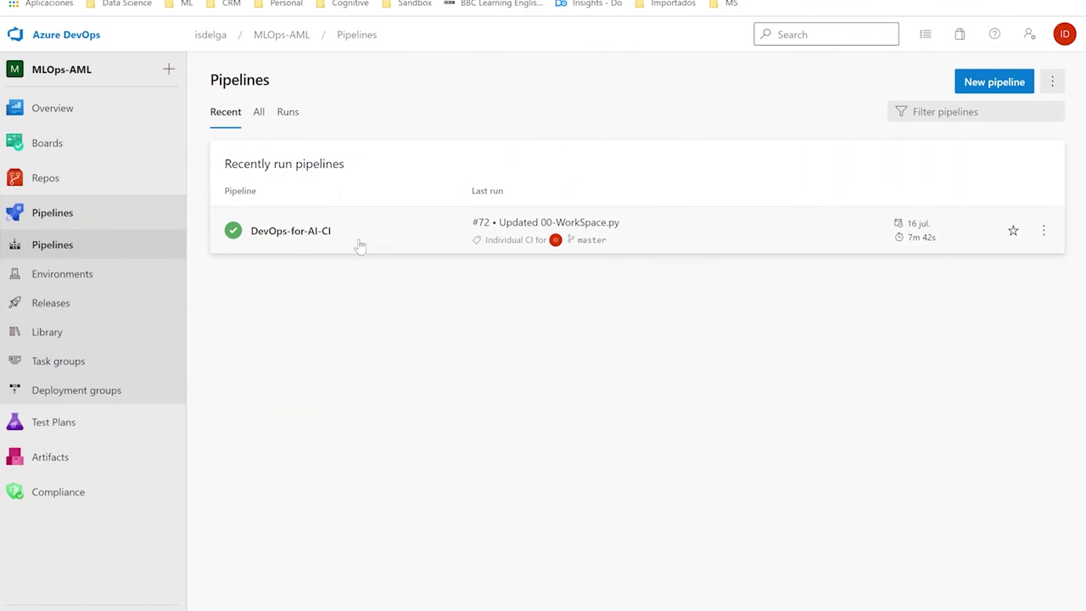
left_click(27, 306)
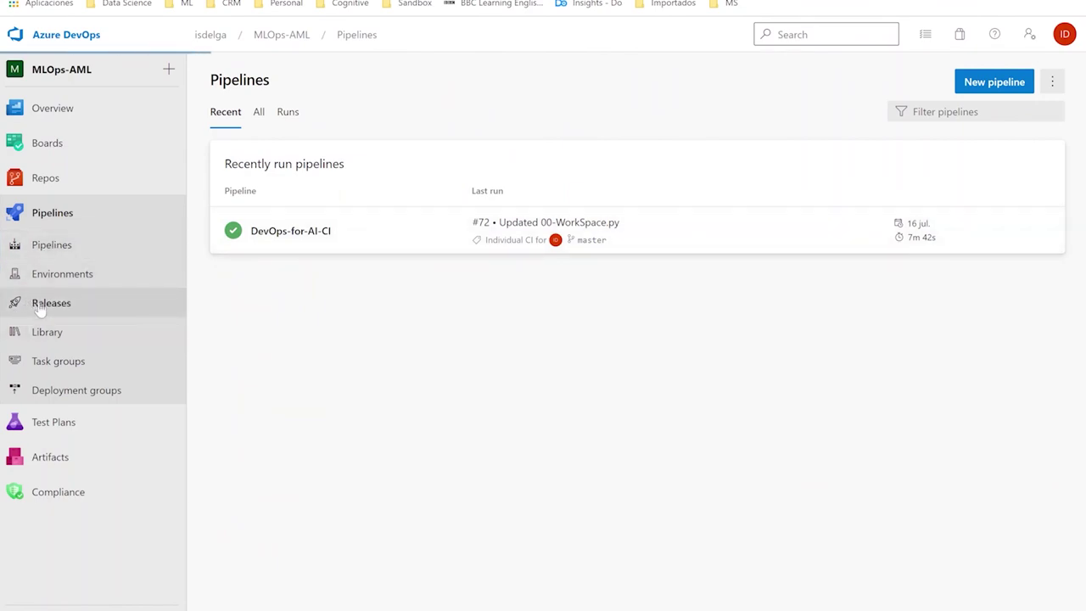